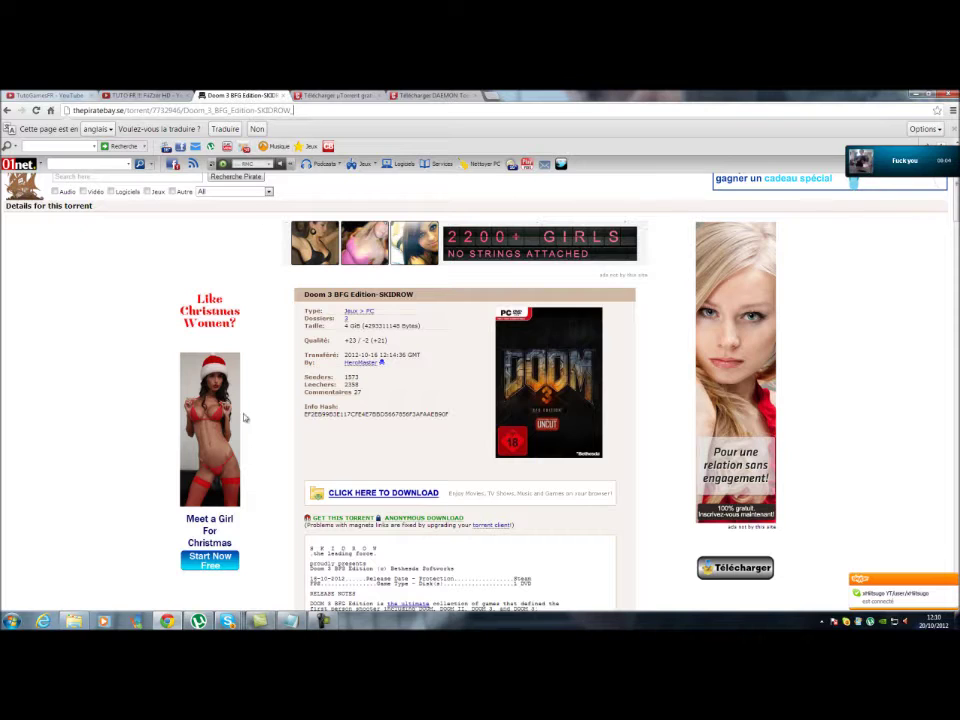
Step: Review the Clubic download pages for µTorrent 3.2.1 and DAEMON Tools Lite 4.45.4
click(319, 95)
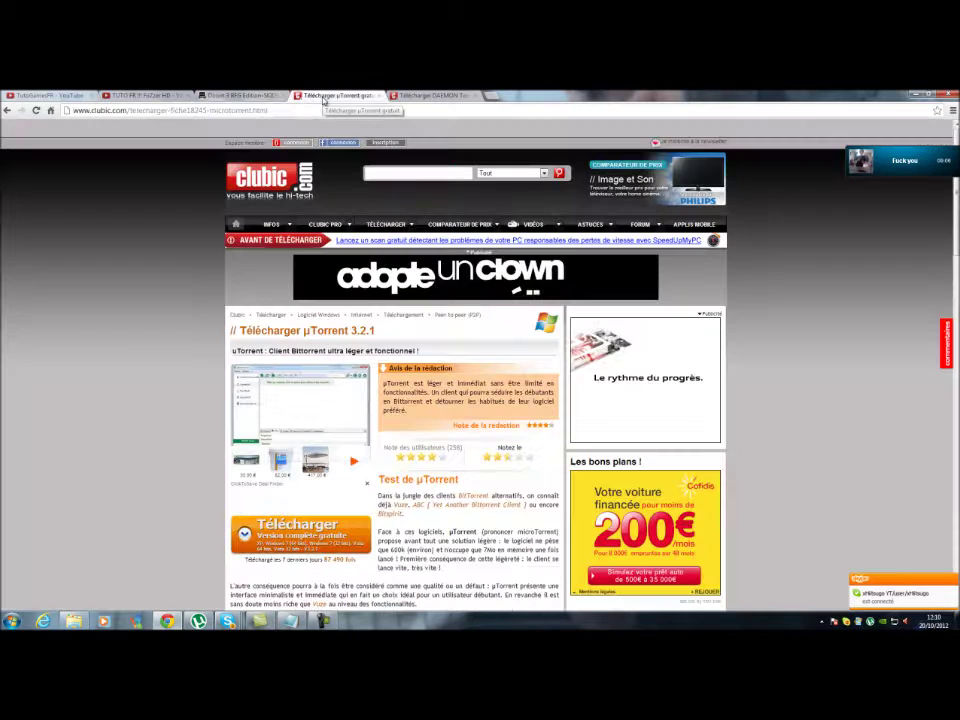
drag(376, 330, 357, 330)
click(430, 95)
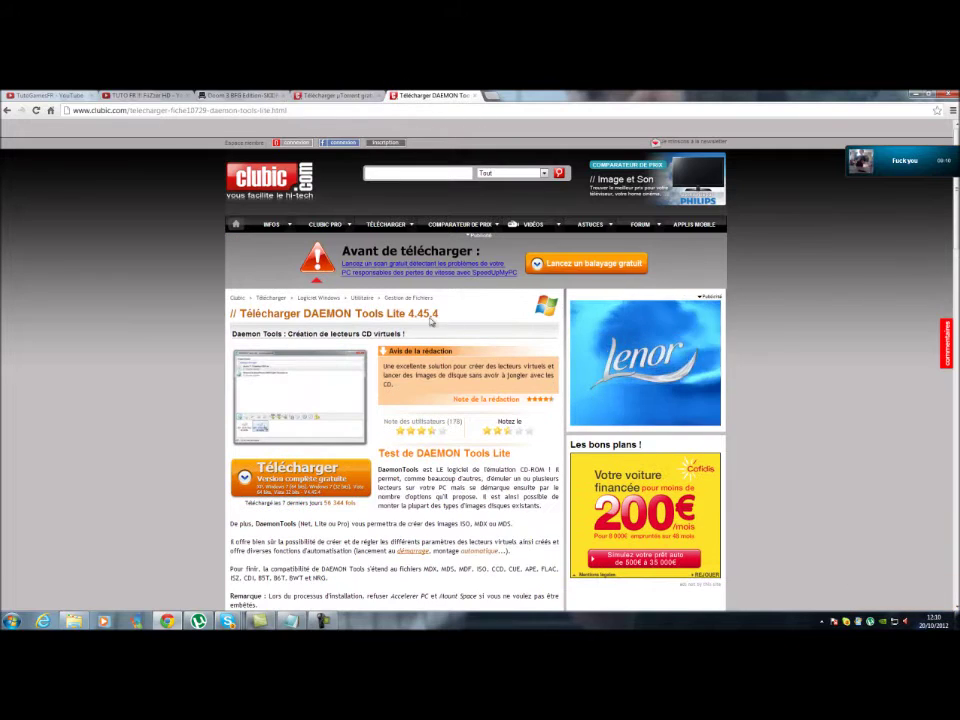
drag(461, 313, 237, 316)
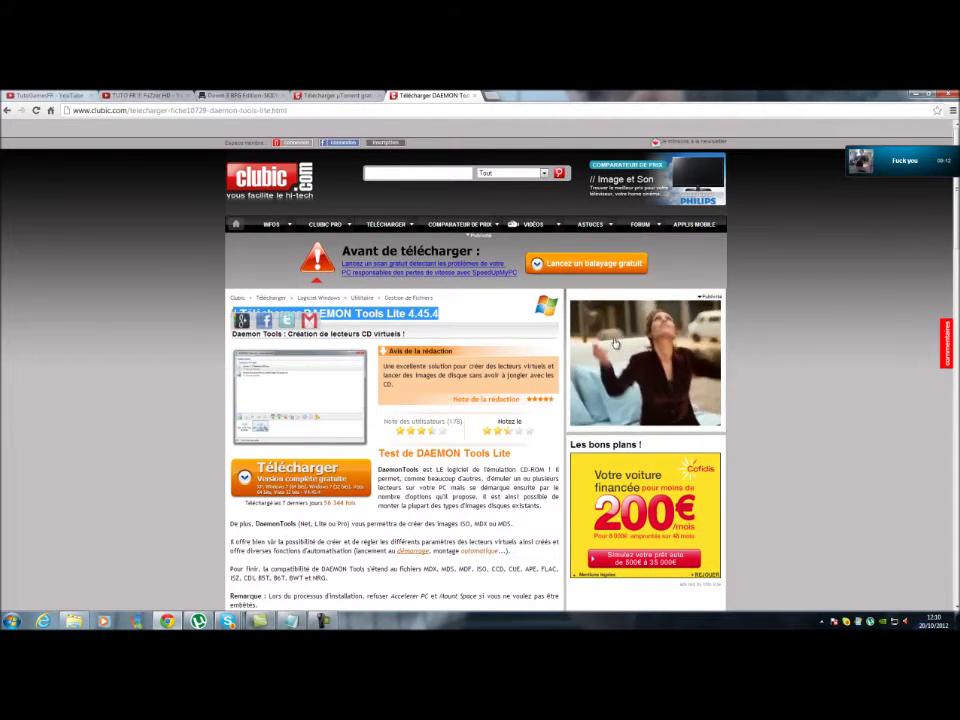
click(855, 397)
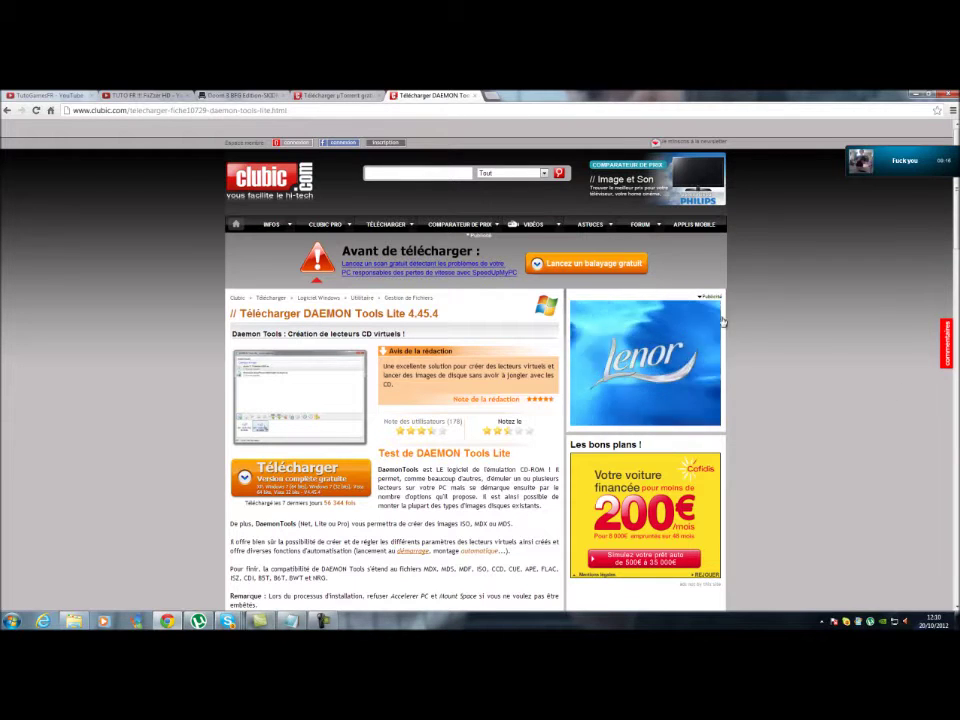
click(338, 95)
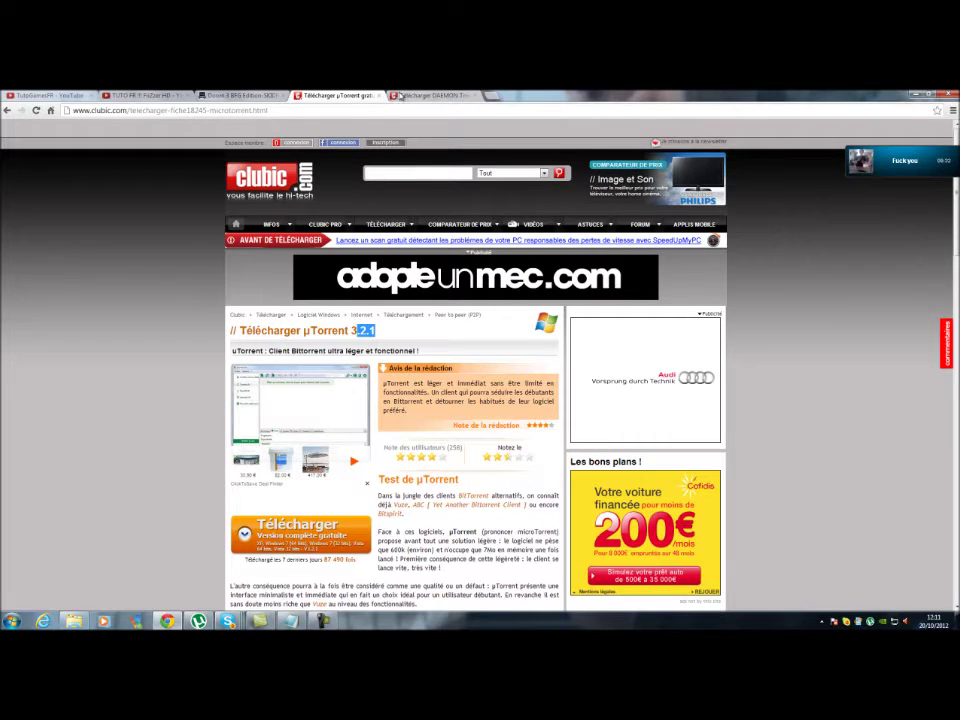
click(390, 96)
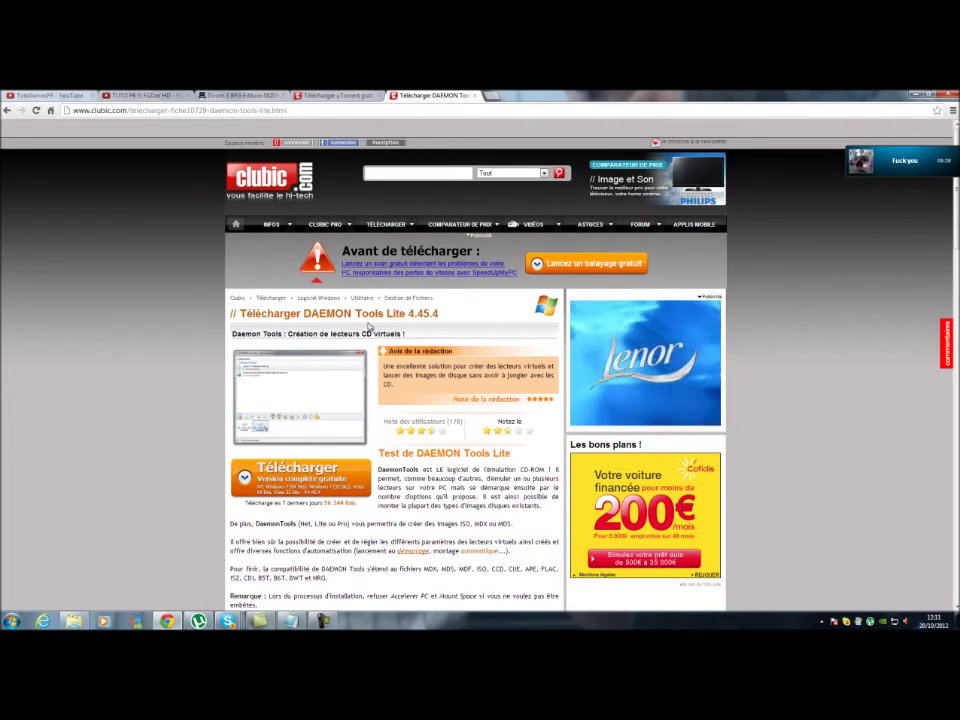
drag(231, 314, 439, 315)
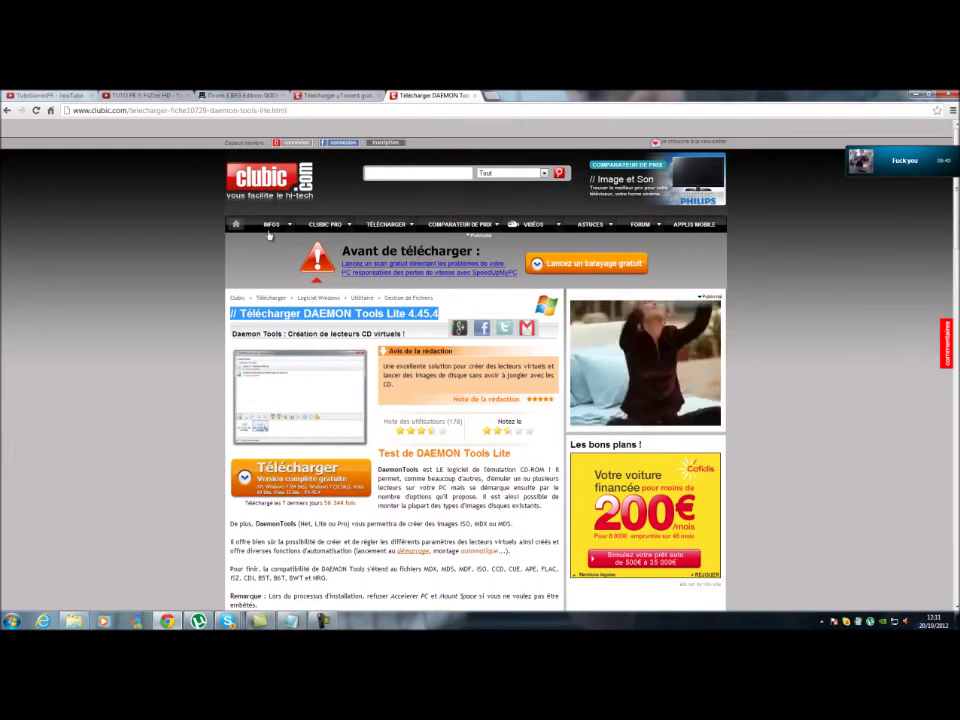
Step: Open the Doom 3 BFG Edition-SKIDROW magnet link in µTorrent, decline loading its trackers, and minimize µTorrent
click(218, 94)
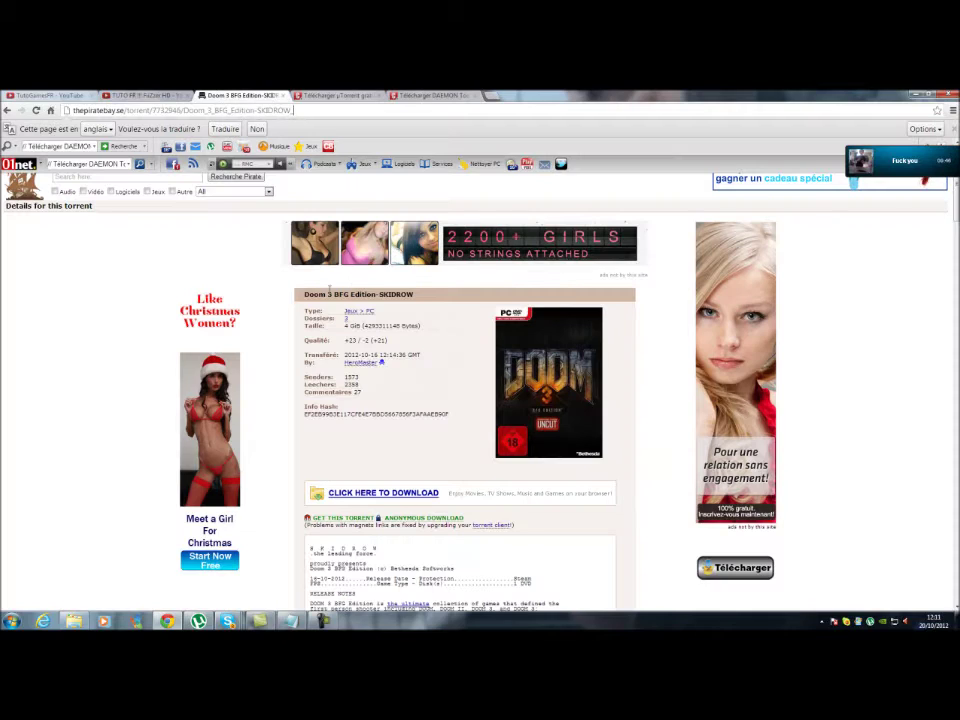
click(342, 517)
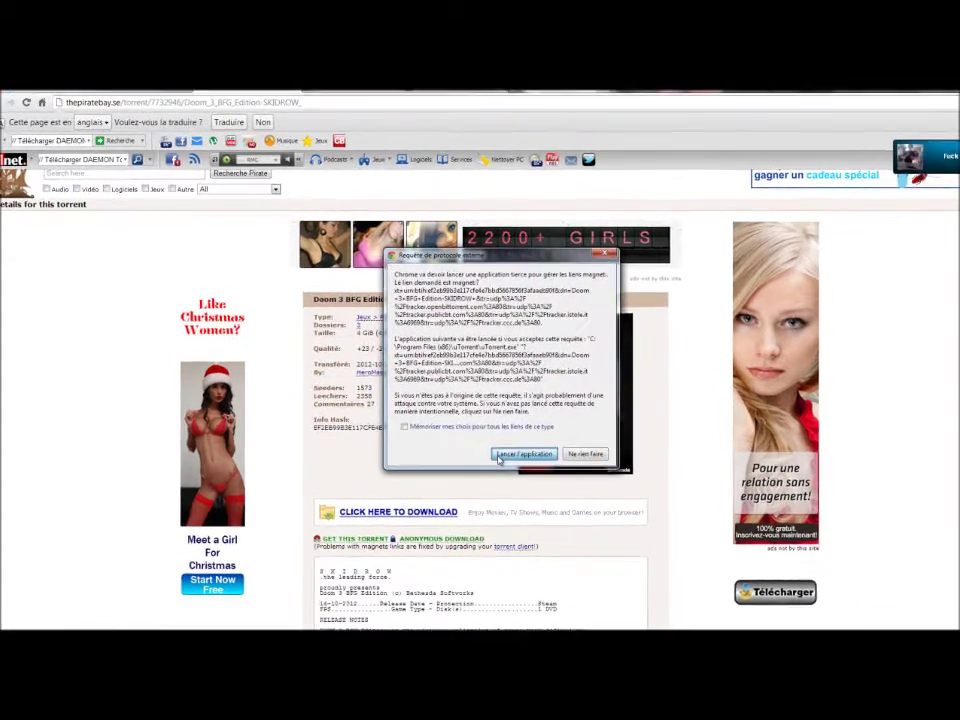
click(497, 437)
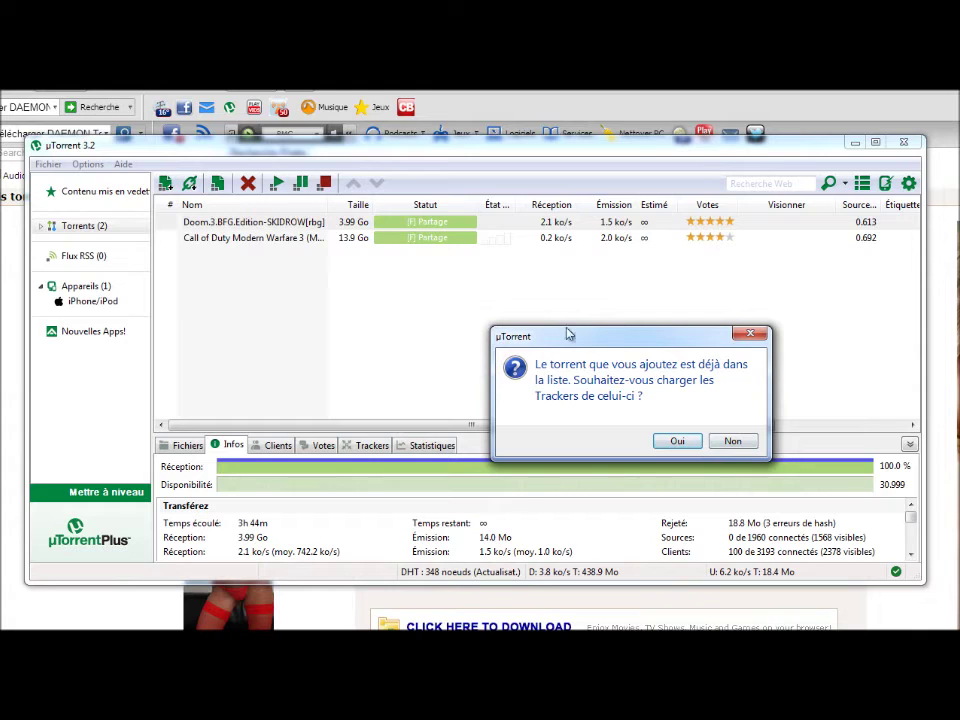
drag(535, 339, 522, 325)
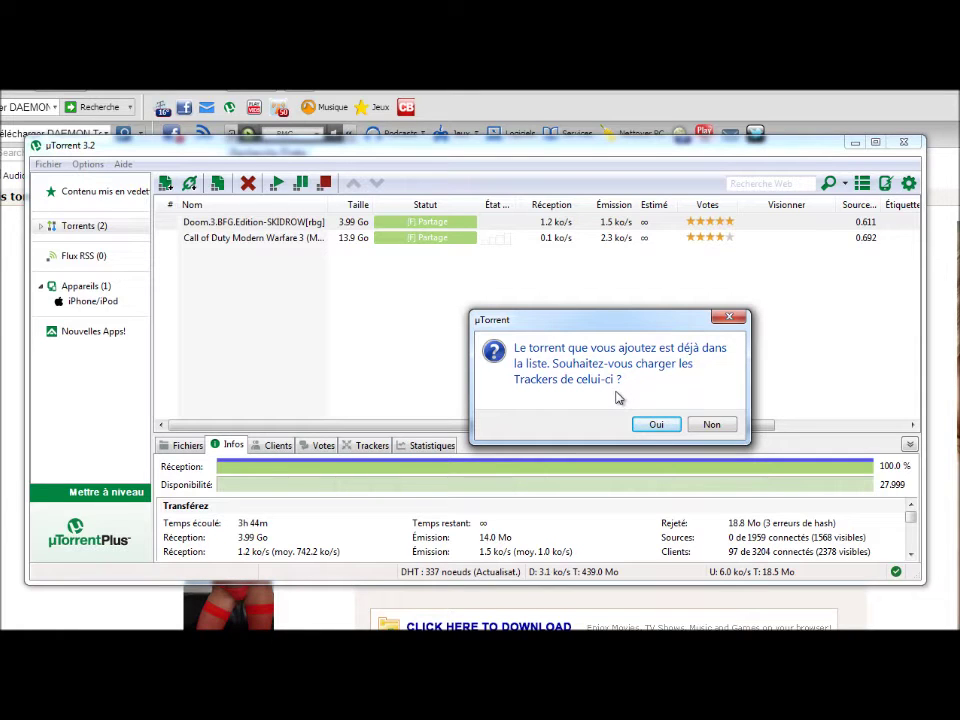
click(713, 425)
click(855, 143)
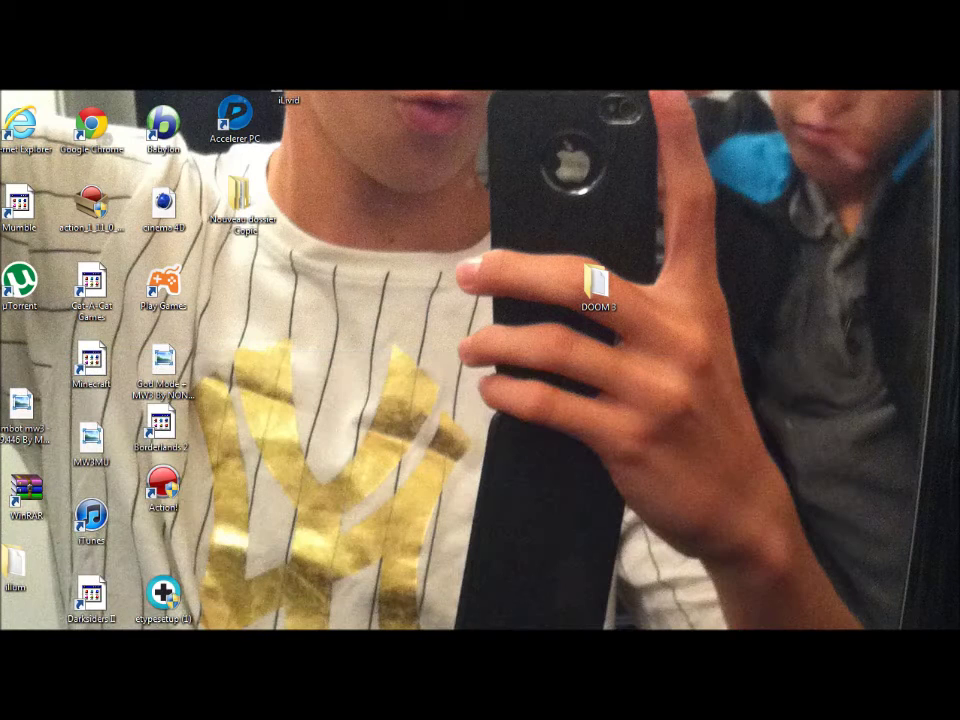
Step: Restore µTorrent and open the download folder of the Doom.3.BFG.Edition-SKIDROW[rbg] torrent
click(343, 606)
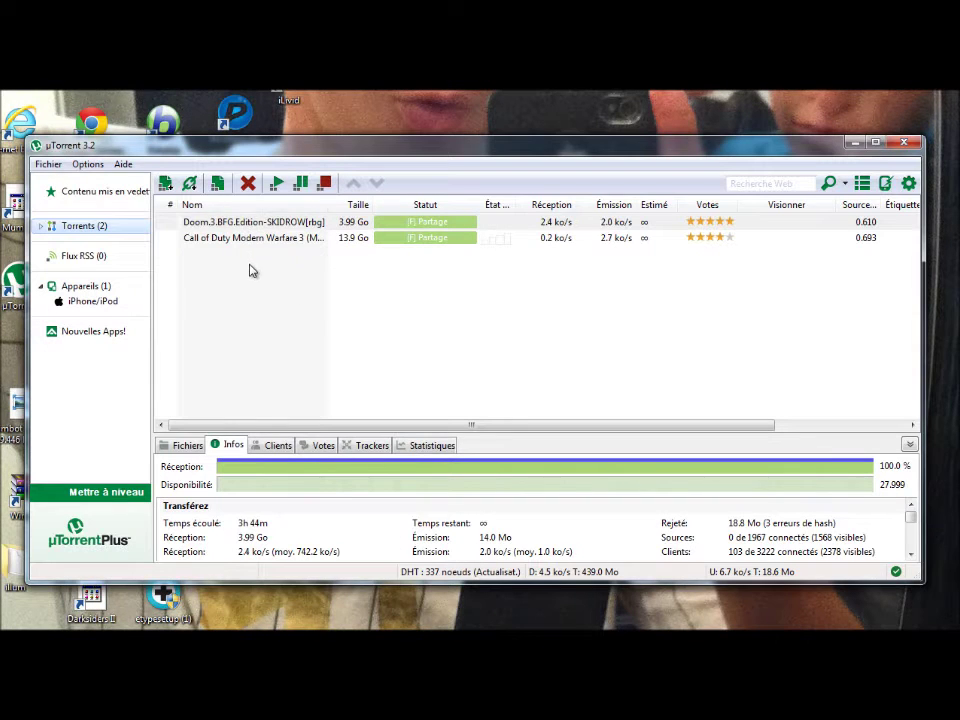
click(310, 254)
click(340, 222)
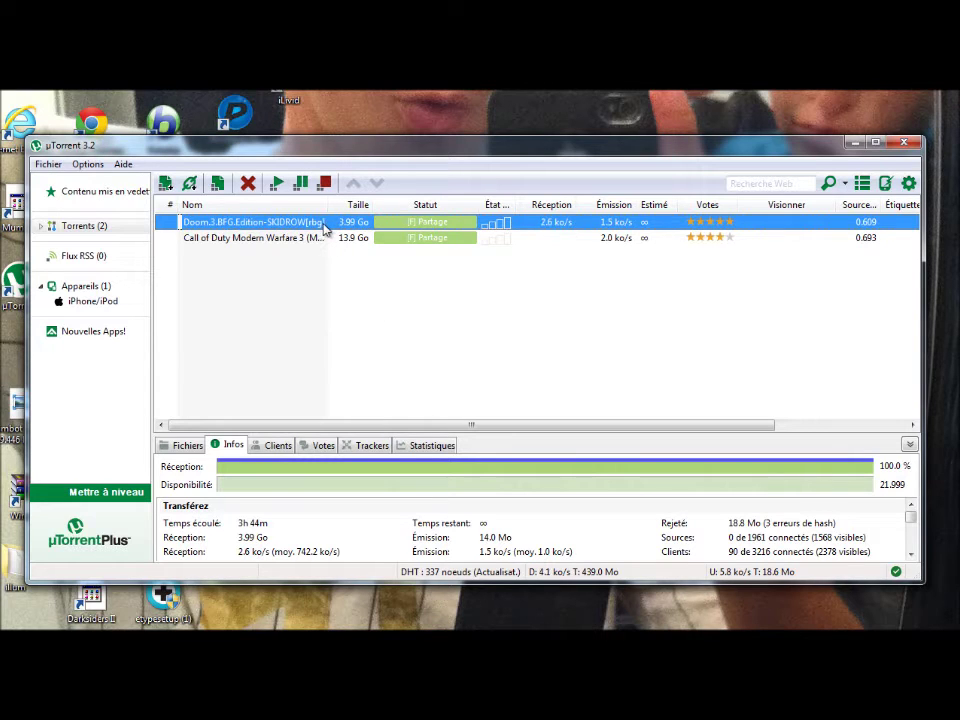
click(471, 377)
drag(349, 336, 66, 396)
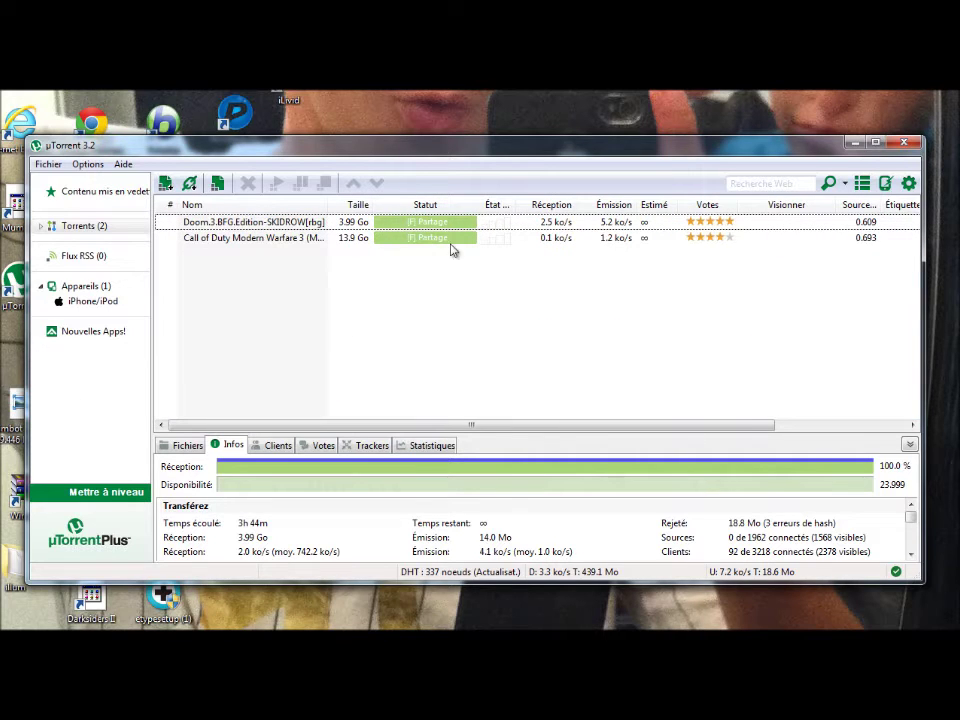
click(363, 224)
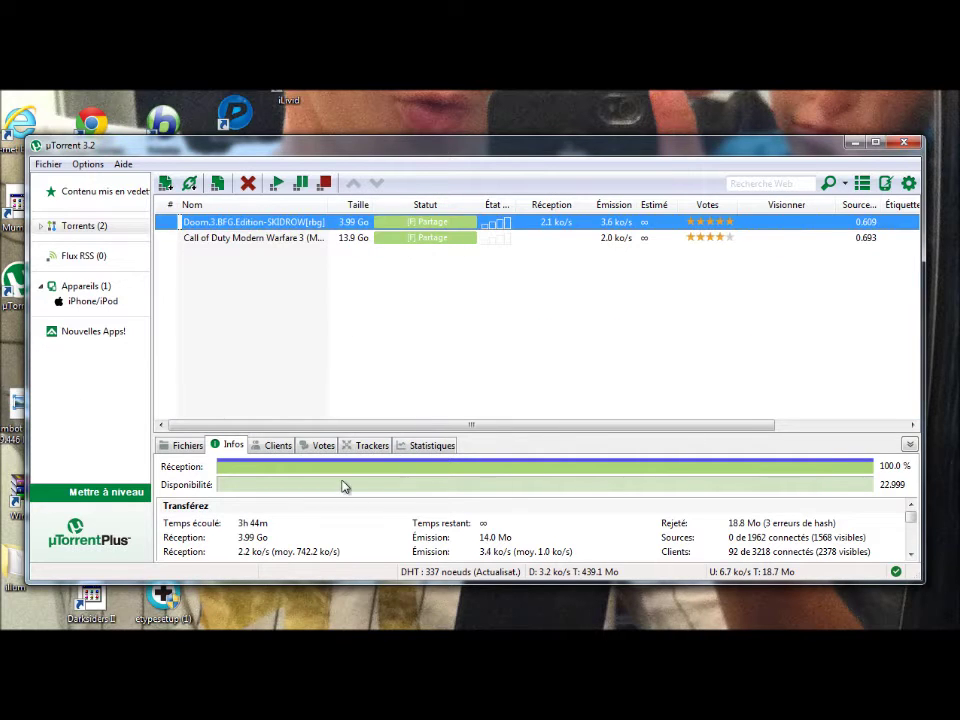
right_click(346, 222)
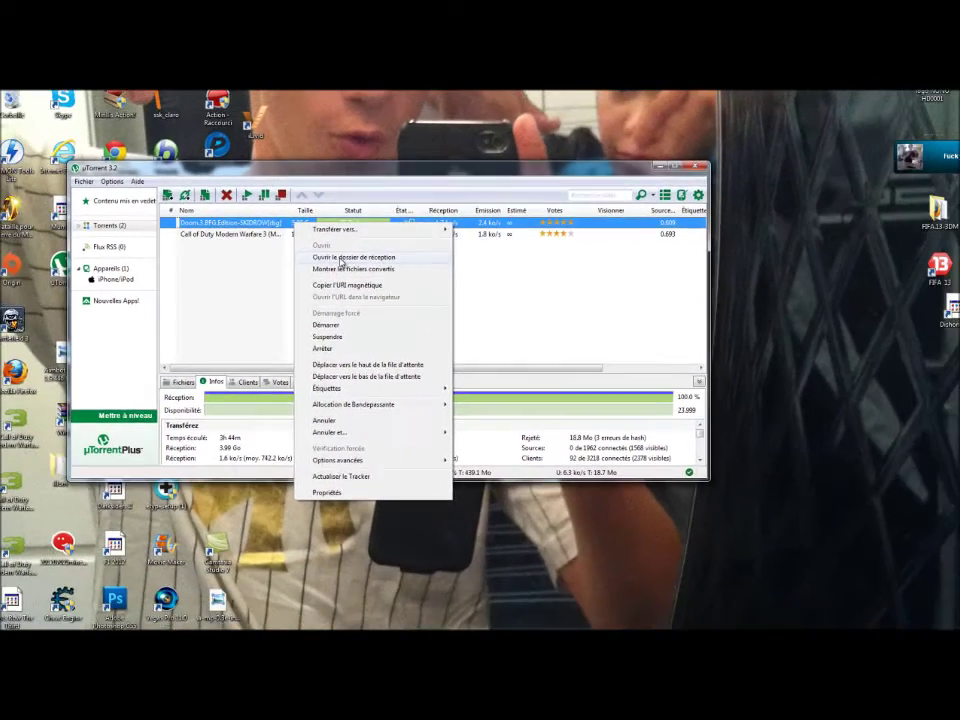
click(341, 259)
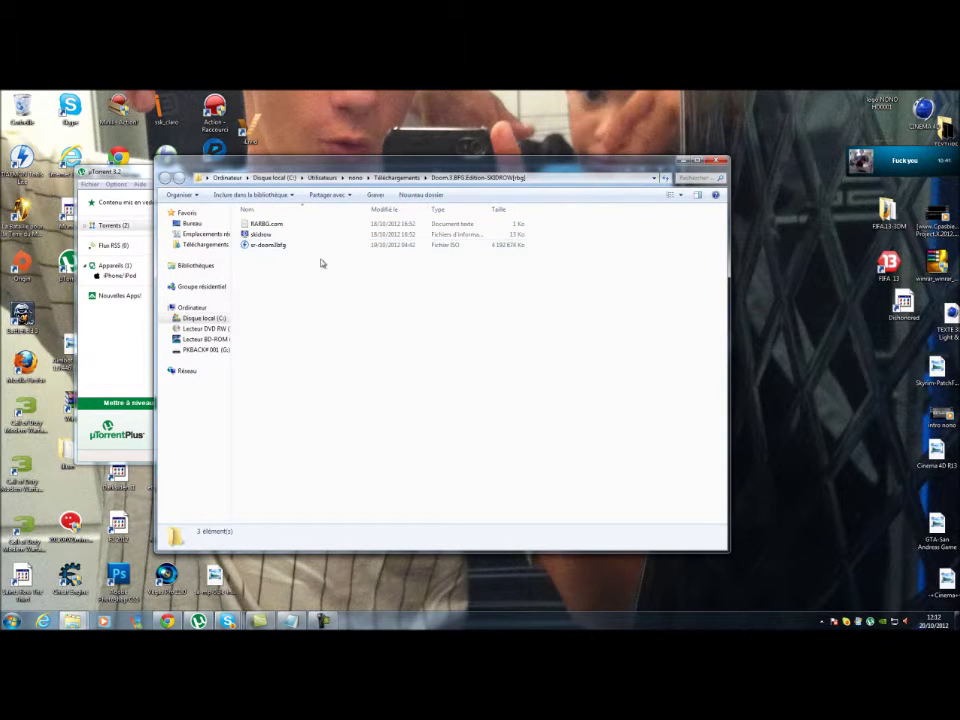
Step: Maximize the folder window, mount the sr-doom3bfg ISO image and run its setup.exe
drag(318, 259, 231, 244)
click(335, 298)
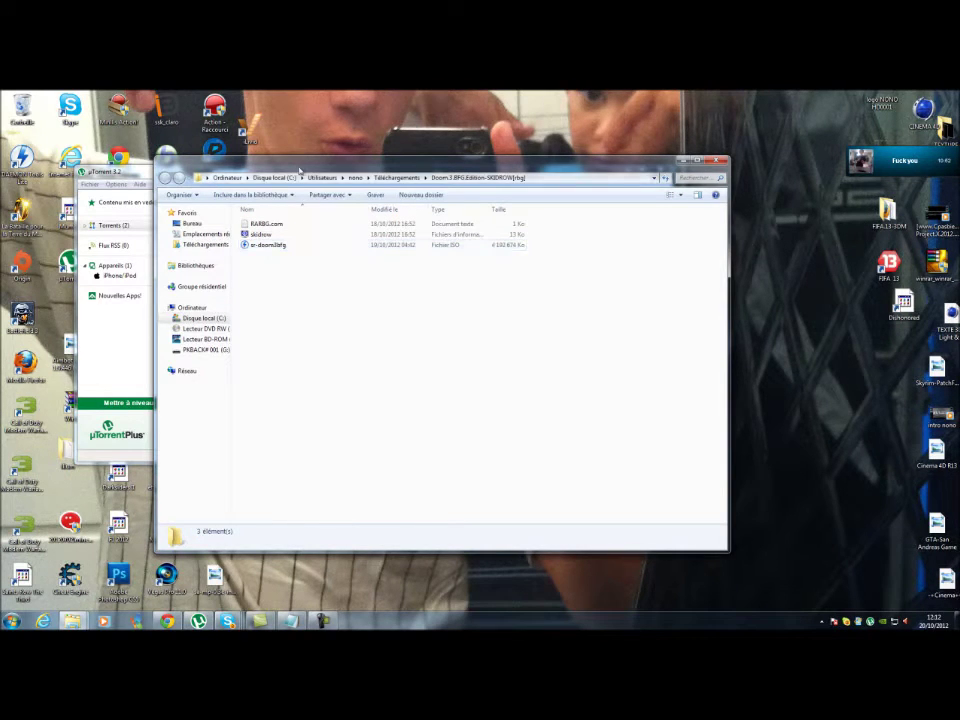
click(292, 250)
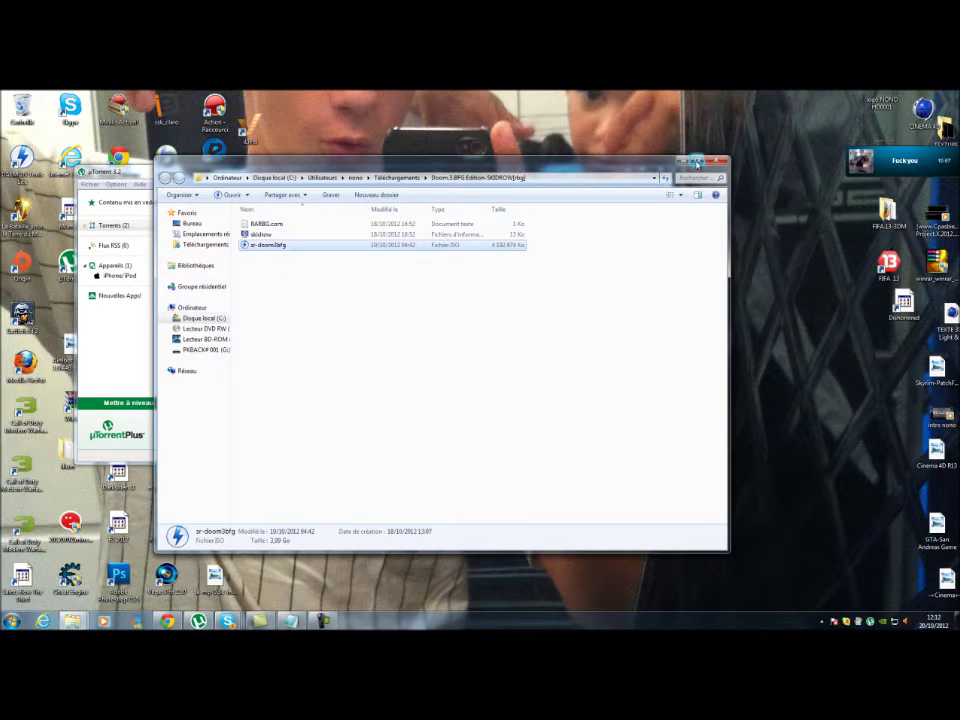
key(super+Up)
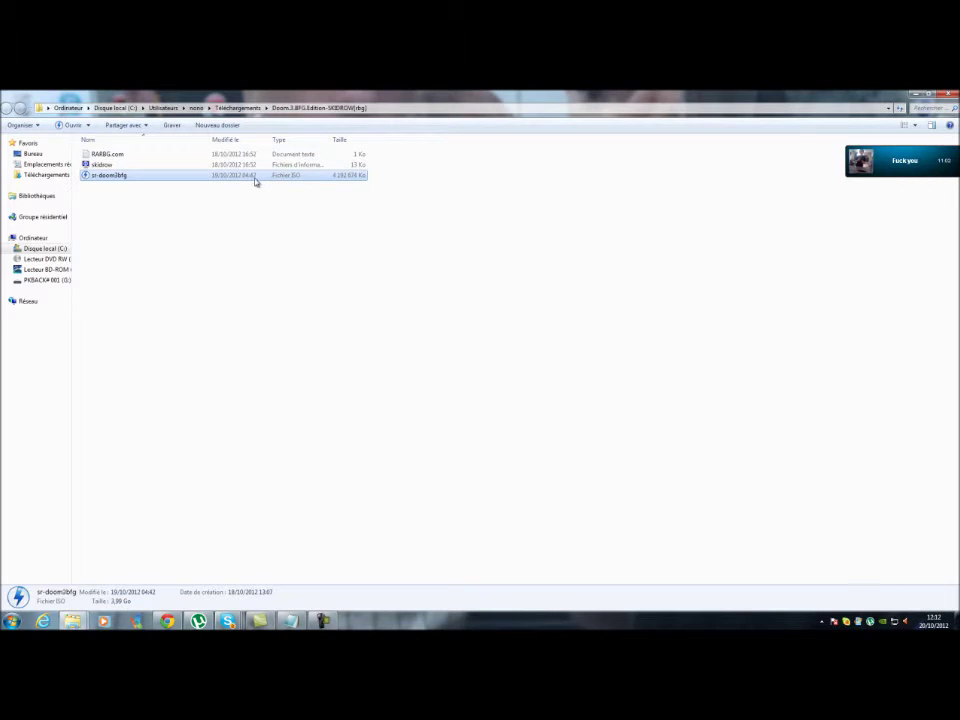
drag(224, 214, 154, 154)
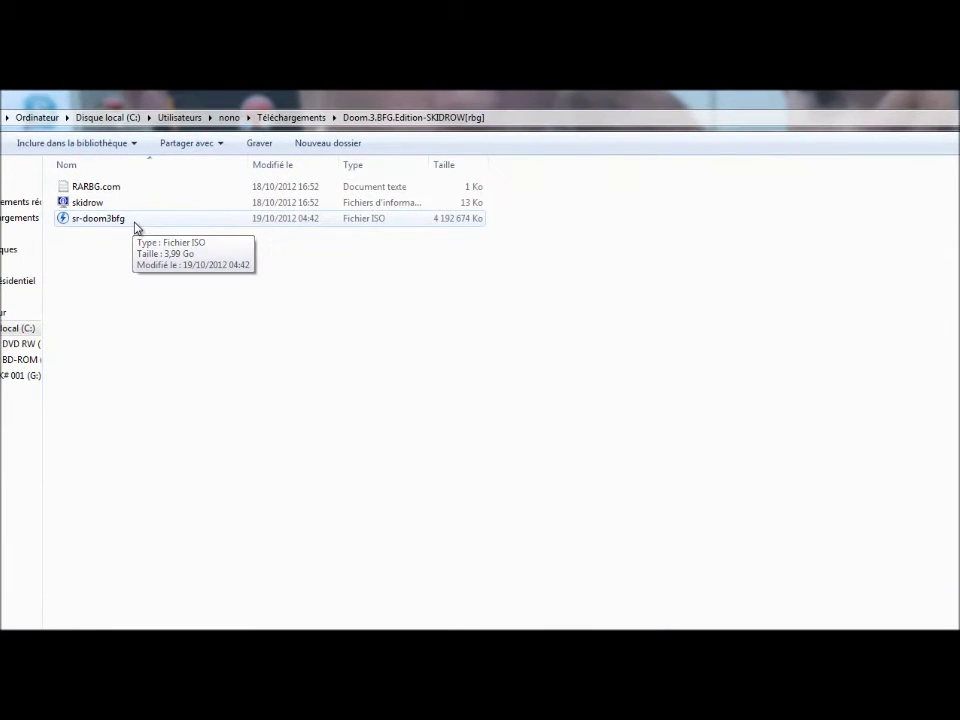
double_click(135, 222)
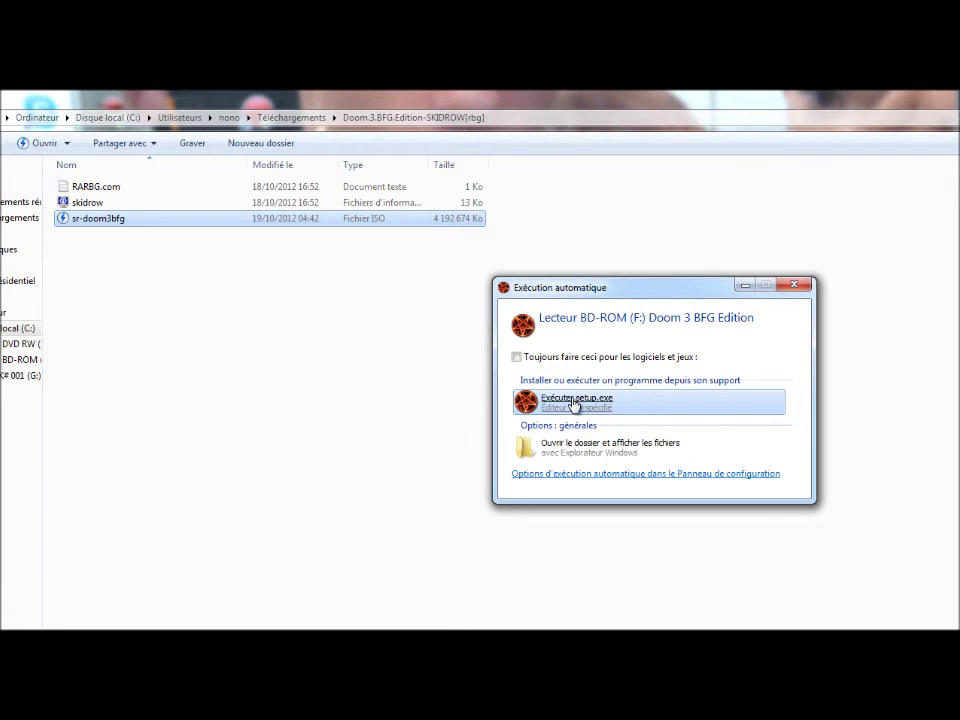
click(620, 402)
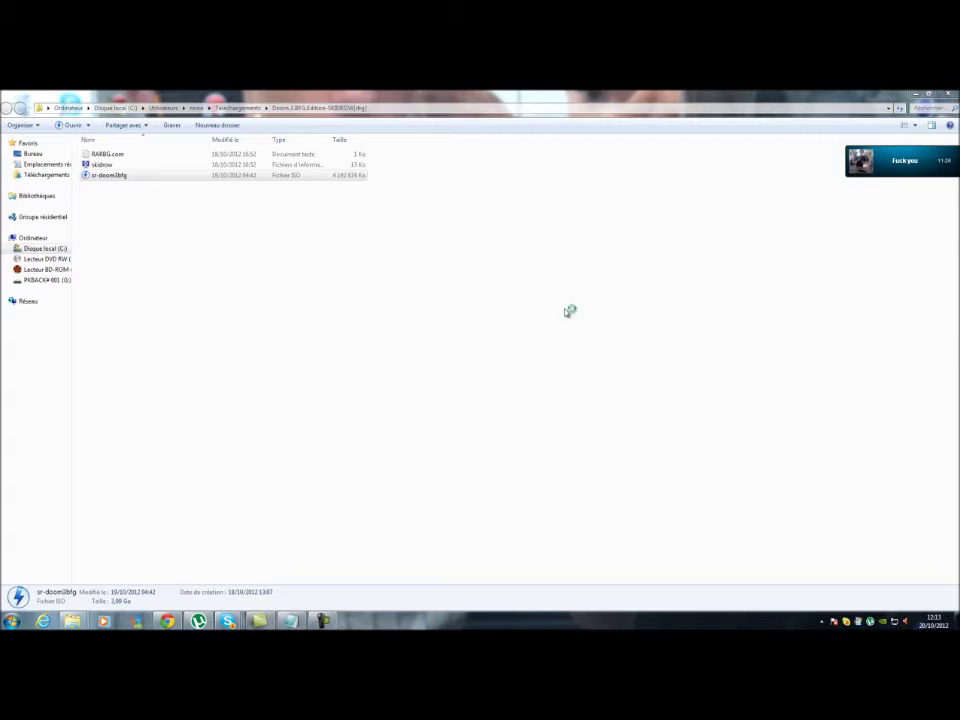
Step: Minimize the download folder and µTorrent windows, and reposition the Doom 3 BFG Edition setup wizard on the desktop
double_click(462, 108)
drag(462, 108, 454, 189)
key(super+Down)
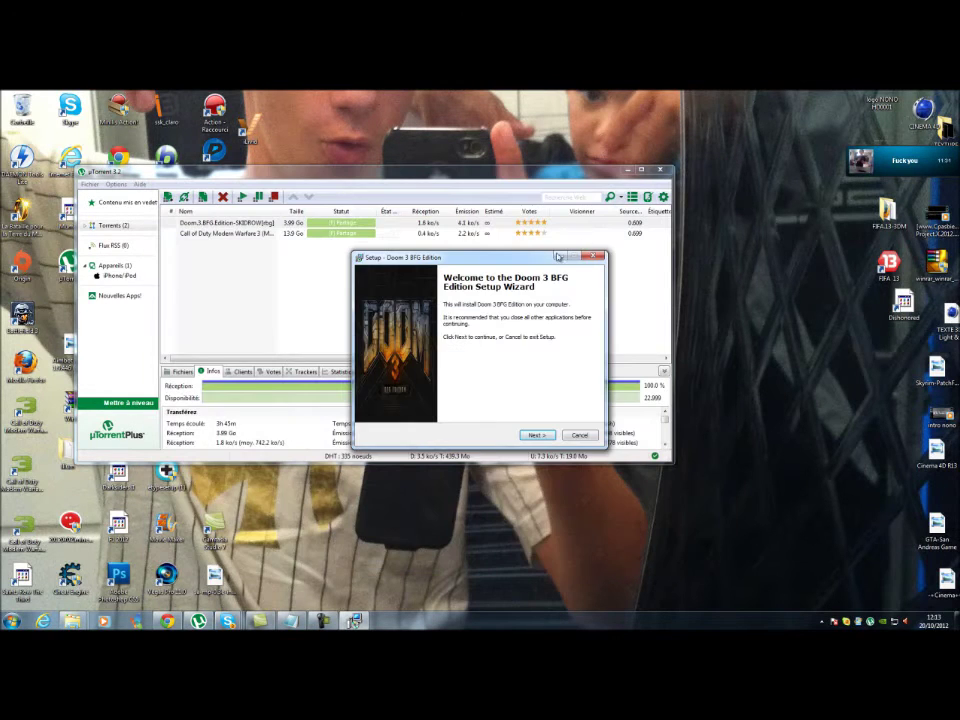
drag(501, 259, 584, 213)
click(624, 172)
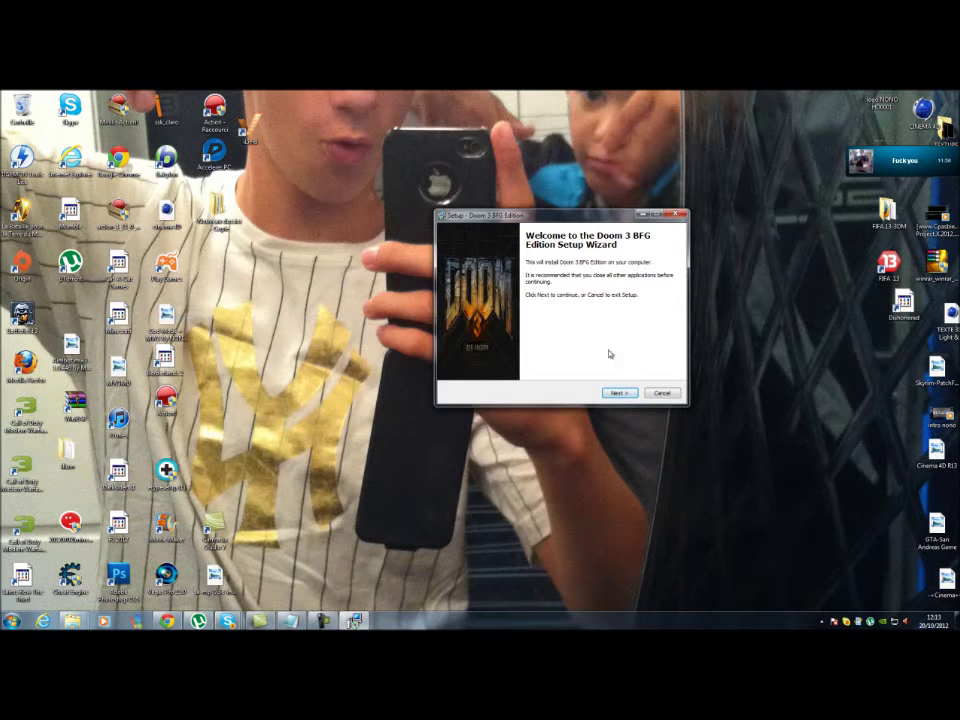
drag(507, 219, 507, 201)
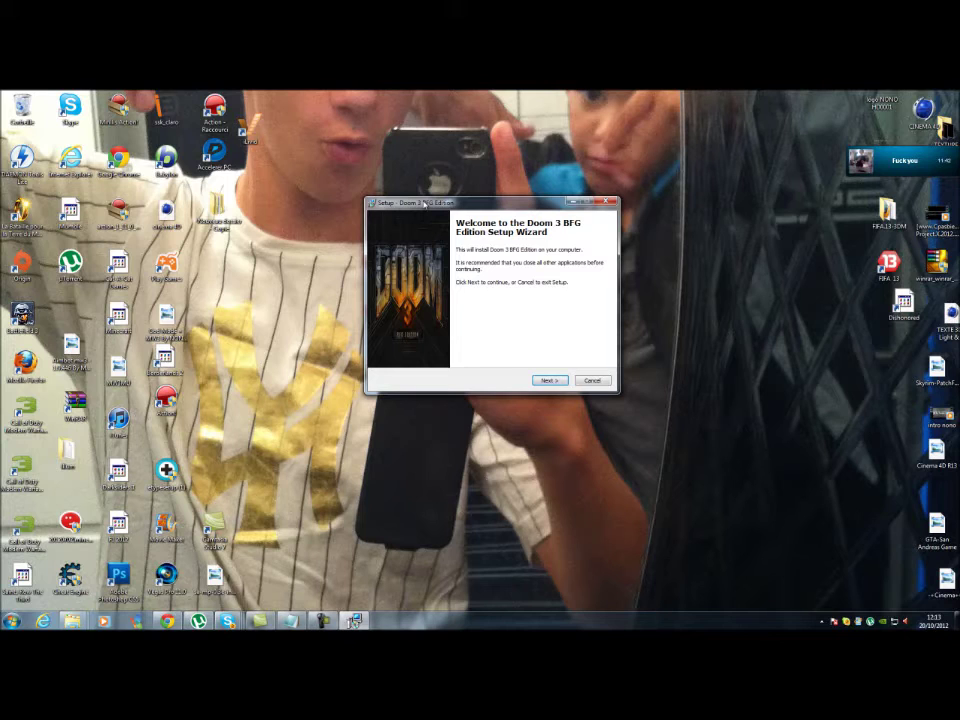
drag(424, 203, 418, 128)
mouse_move(342, 108)
mouse_down()
mouse_move(681, 403)
mouse_move(664, 336)
mouse_move(641, 326)
mouse_move(629, 340)
mouse_move(215, 160)
mouse_move(328, 106)
mouse_move(342, 110)
mouse_up()
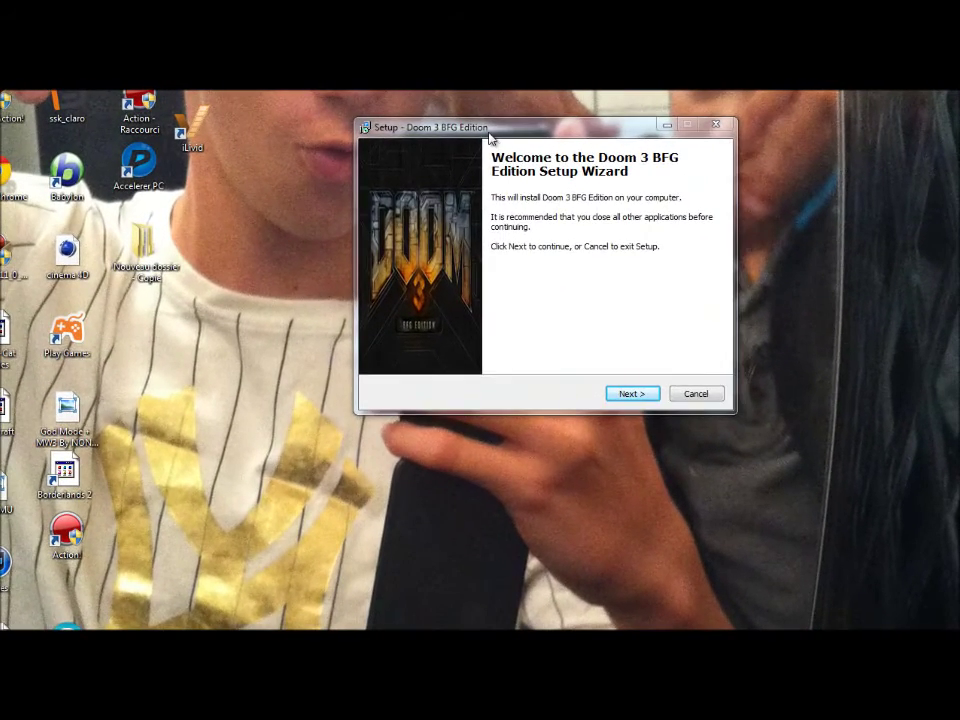
drag(490, 138, 423, 184)
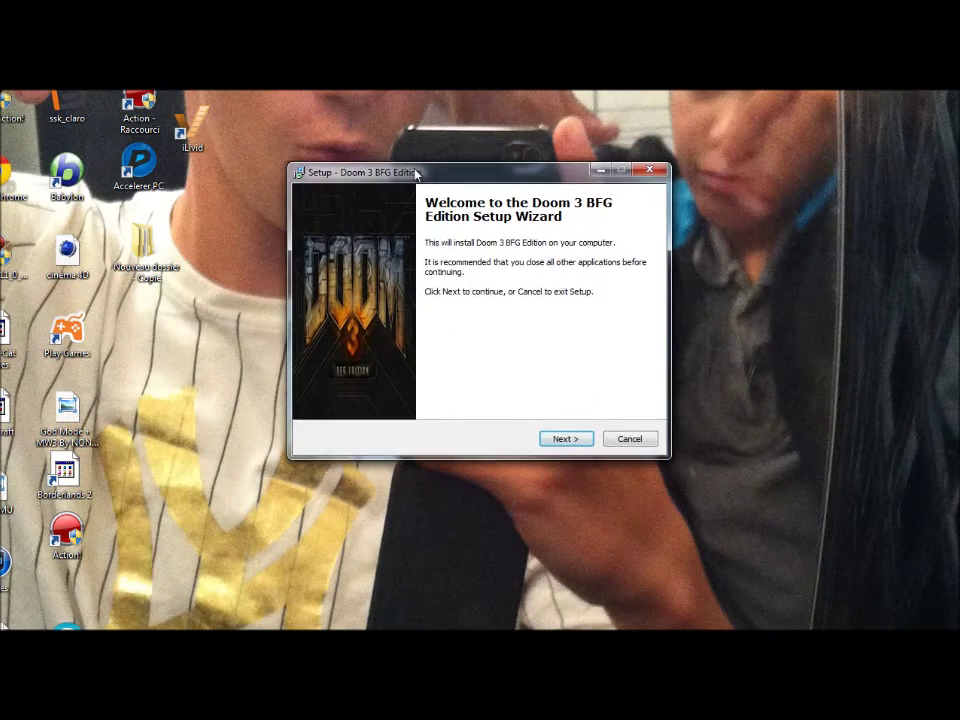
Step: Start installing Doom 3 BFG Edition in the default Bethesda Softworks folder with the desktop icon option kept on
click(578, 441)
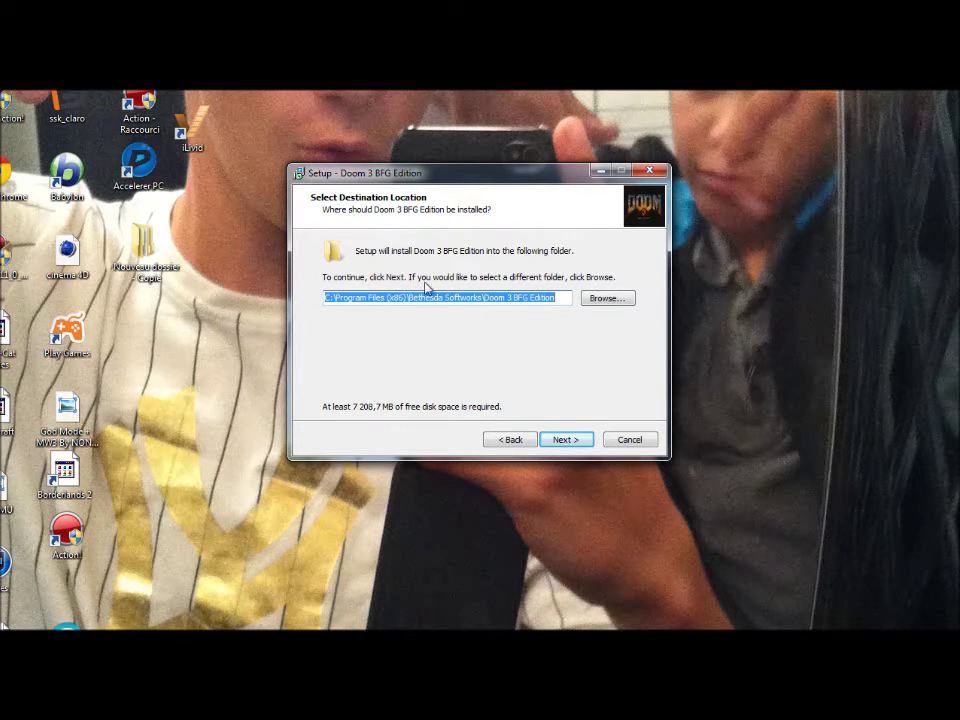
click(564, 439)
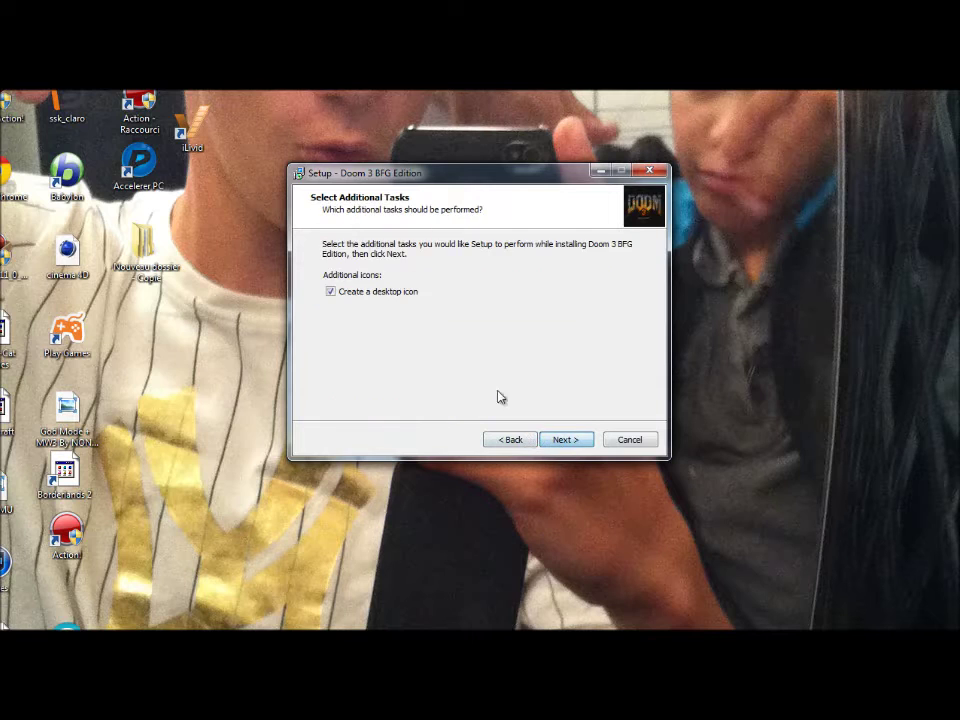
click(575, 440)
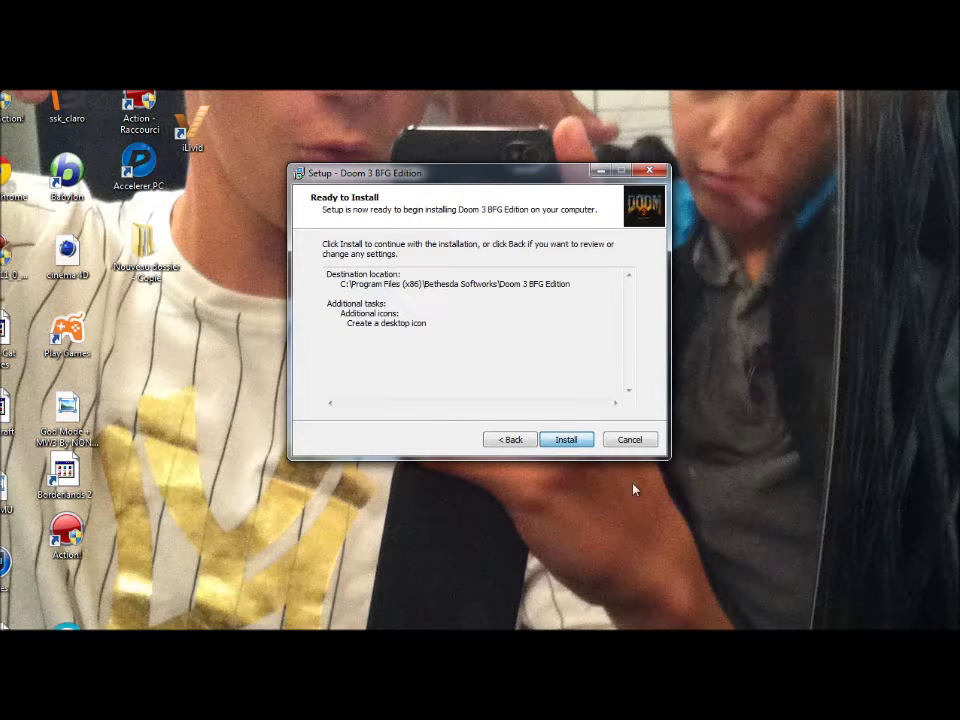
click(570, 439)
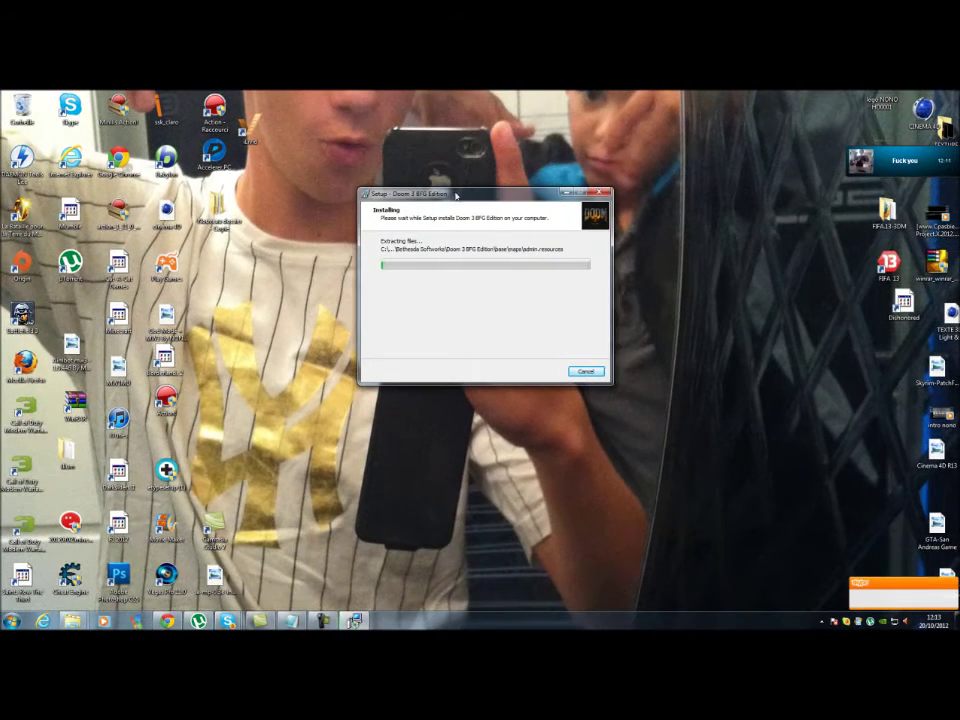
drag(321, 139, 655, 420)
drag(120, 95, 705, 436)
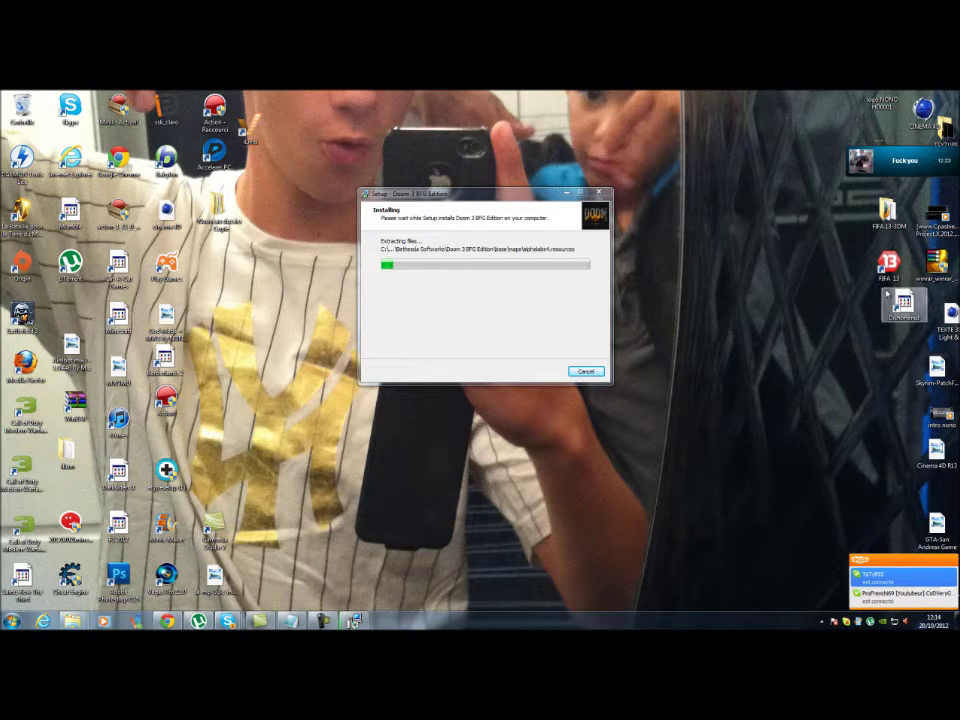
drag(330, 160, 657, 398)
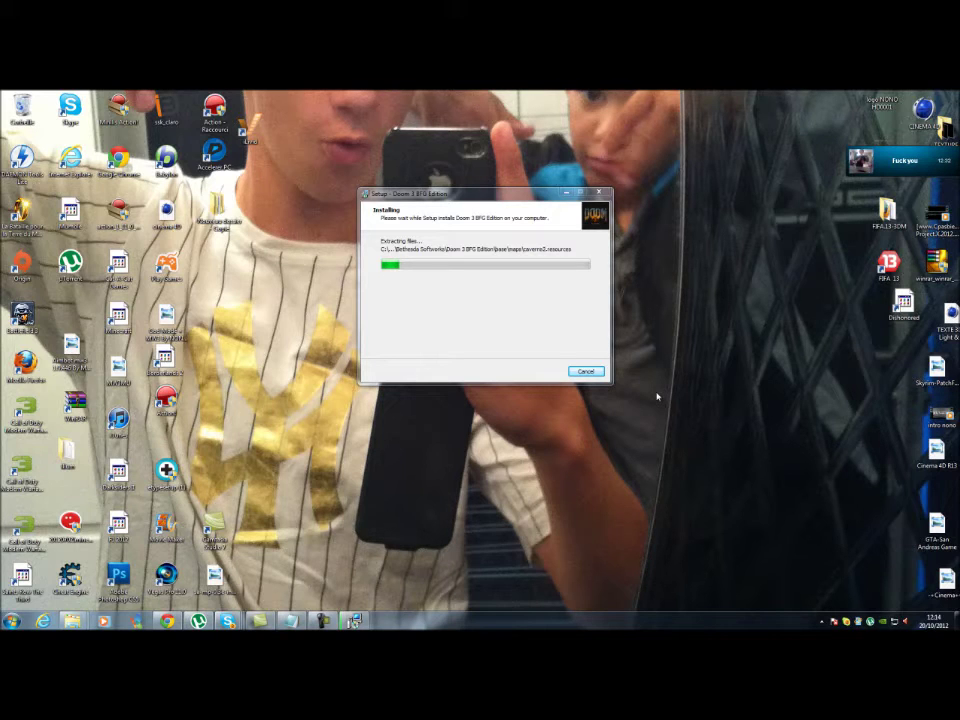
drag(656, 393, 604, 265)
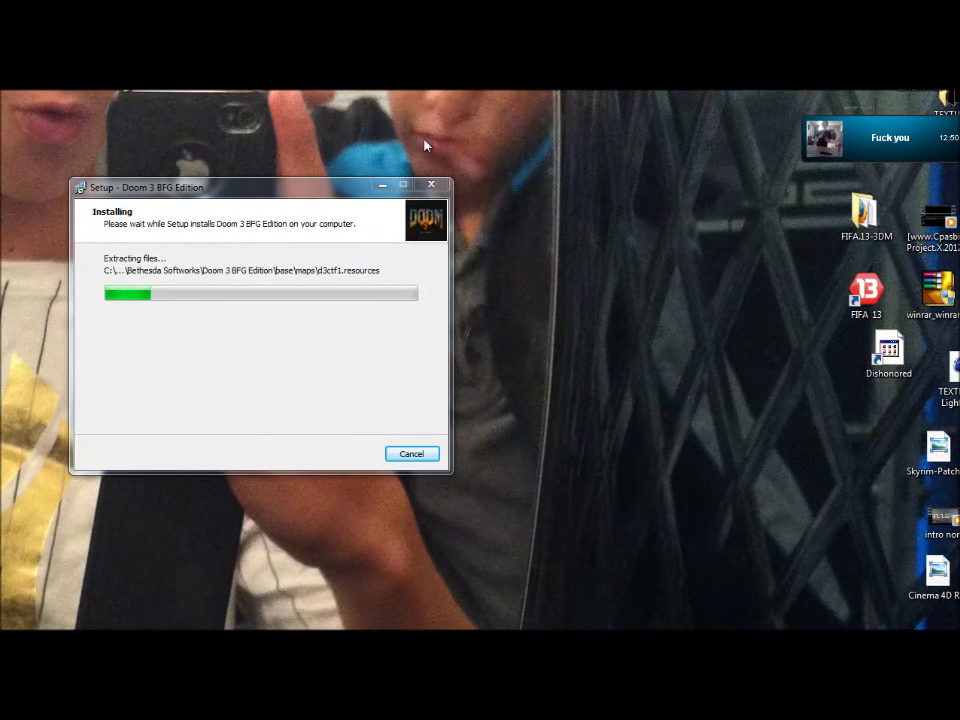
drag(69, 160, 458, 480)
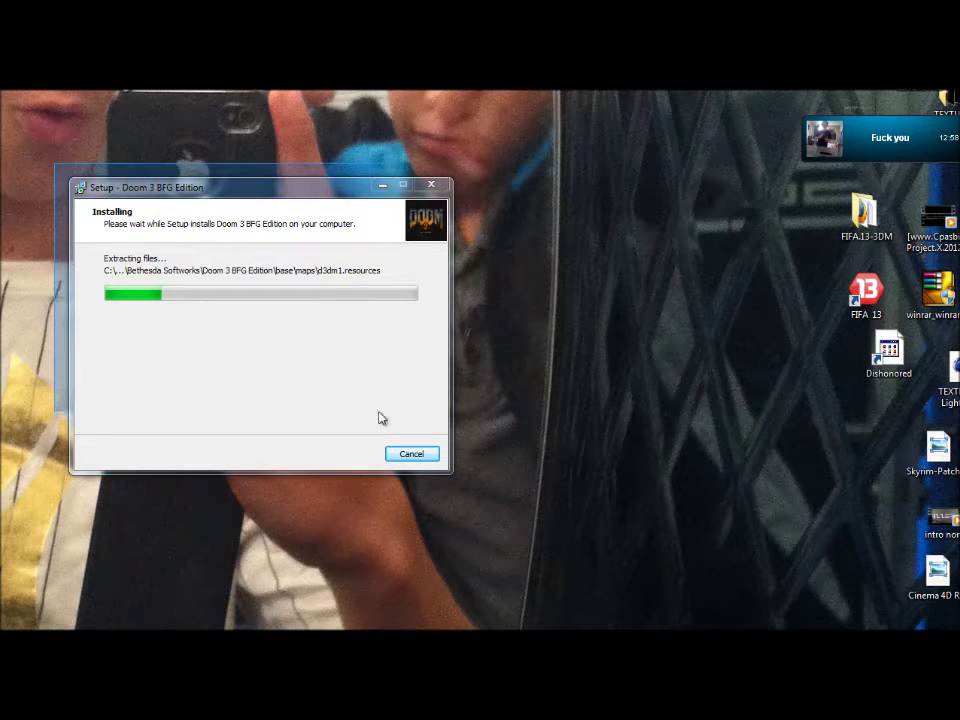
drag(133, 167, 515, 452)
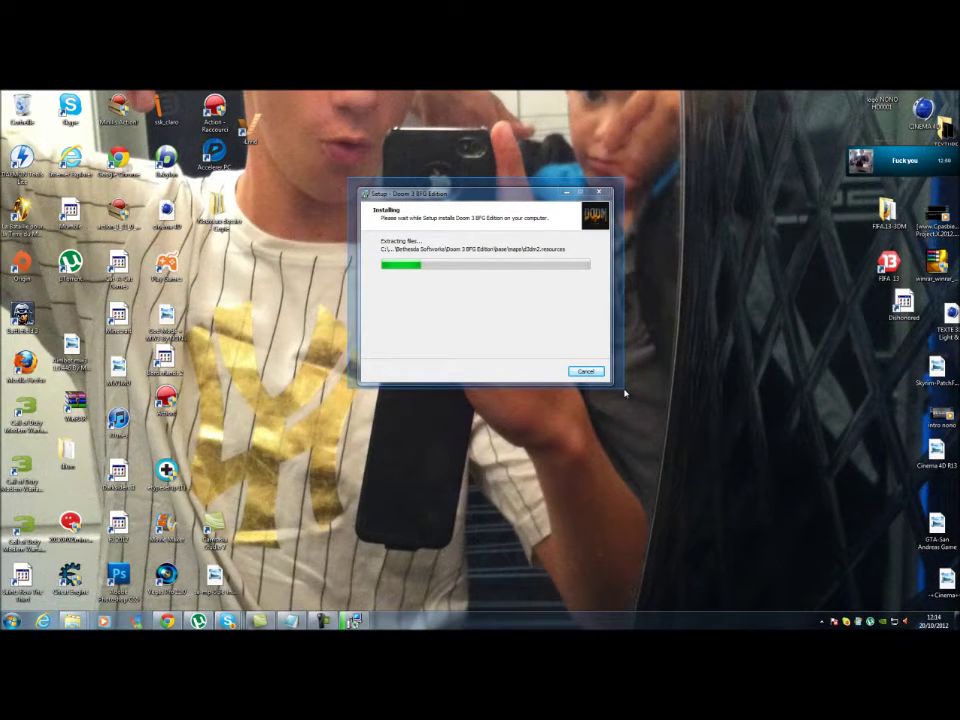
mouse_move(624, 403)
mouse_down()
mouse_move(538, 285)
mouse_move(557, 287)
mouse_move(350, 183)
mouse_move(536, 276)
mouse_move(640, 377)
mouse_move(628, 390)
mouse_up()
drag(343, 173, 633, 398)
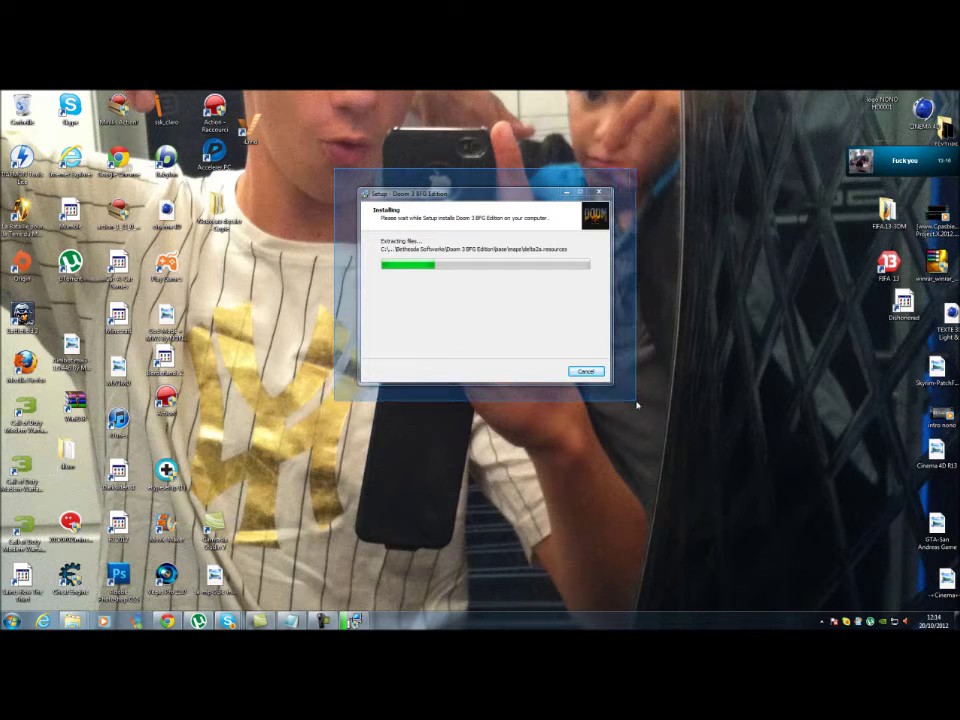
drag(433, 188, 453, 198)
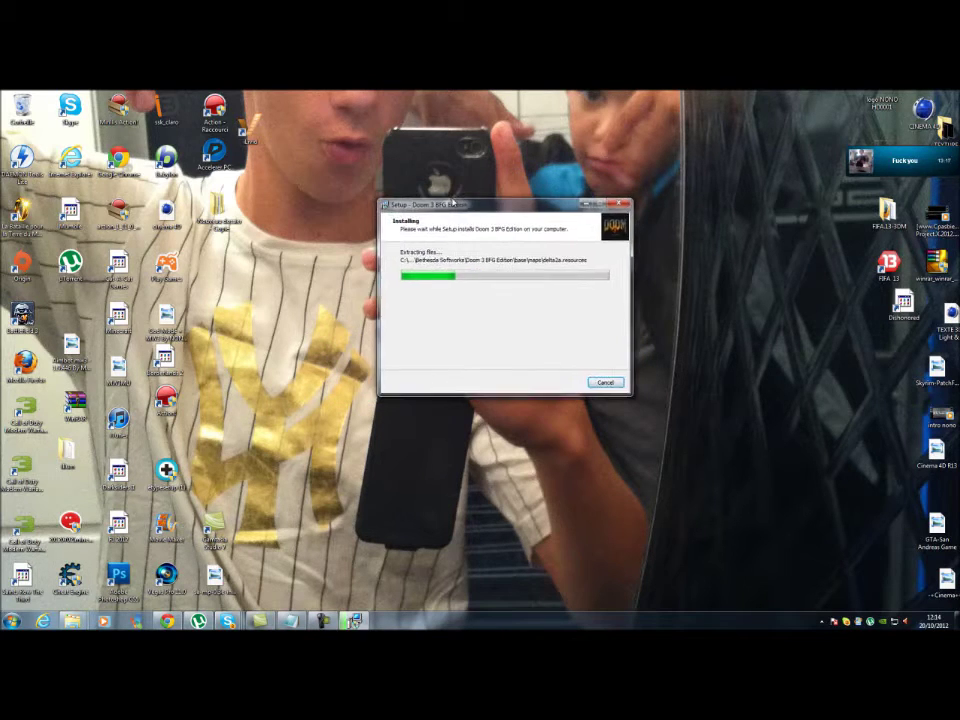
mouse_move(367, 163)
mouse_down()
mouse_move(690, 454)
mouse_move(707, 465)
mouse_move(753, 456)
mouse_move(370, 163)
mouse_up()
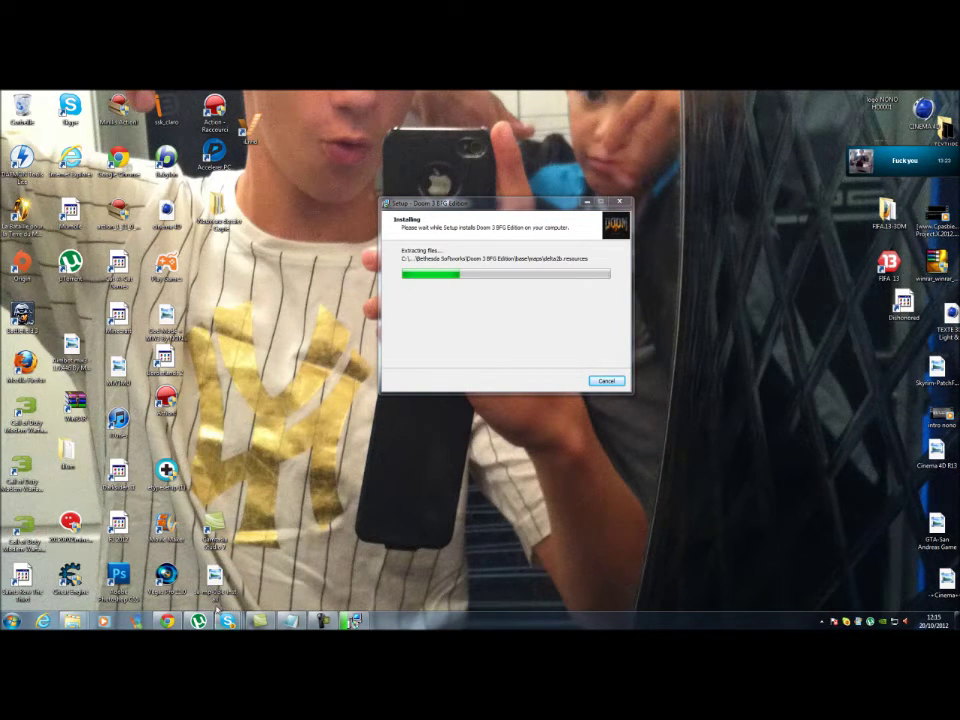
Step: Switch to Chrome, look over the TutoGamesFR and TUTO FR YouTube channels and the Doom 3 BFG Edition torrent page, and minimize the browser
click(166, 621)
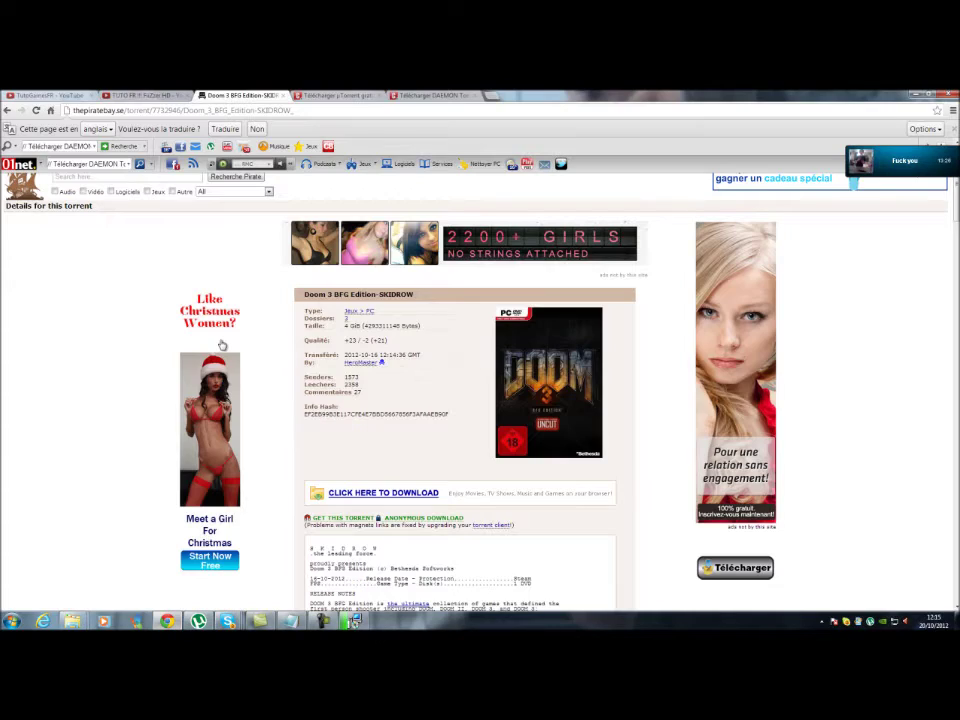
click(122, 95)
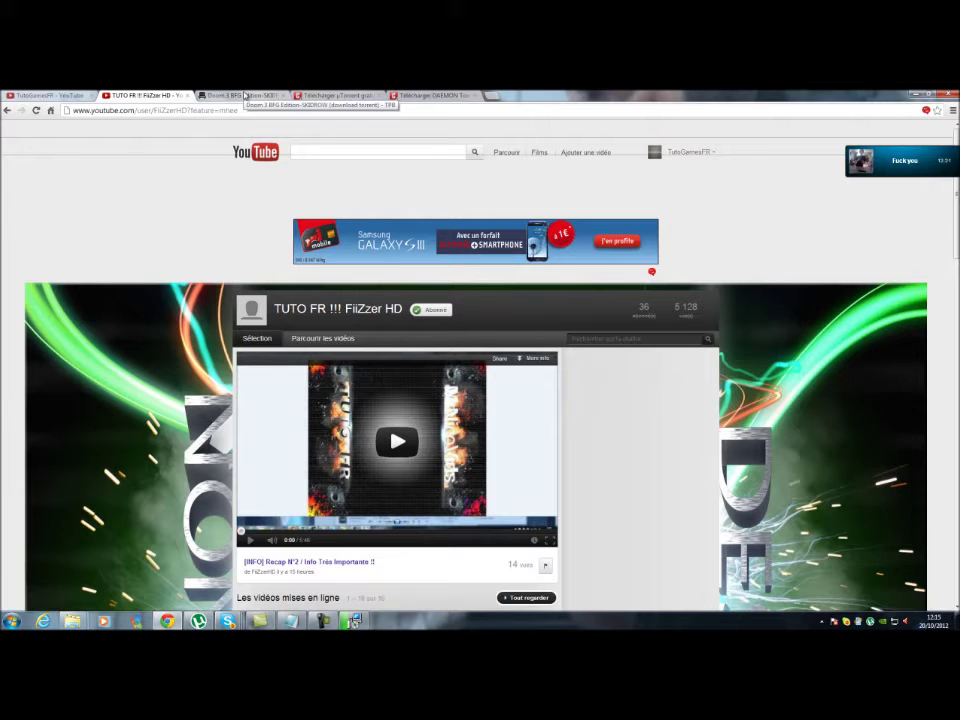
click(45, 95)
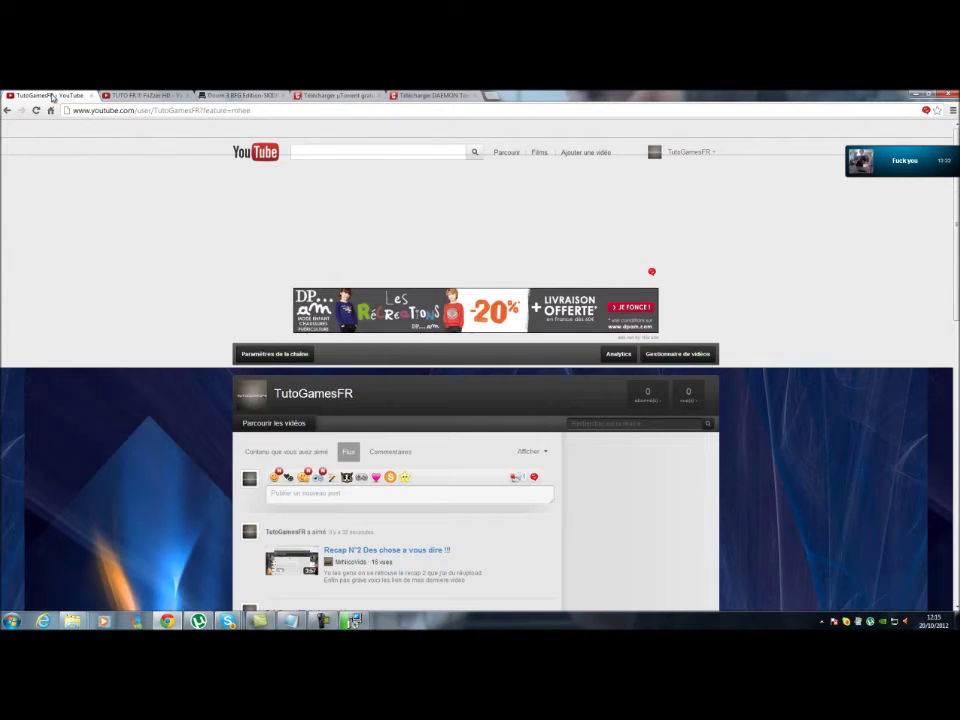
click(120, 94)
click(210, 95)
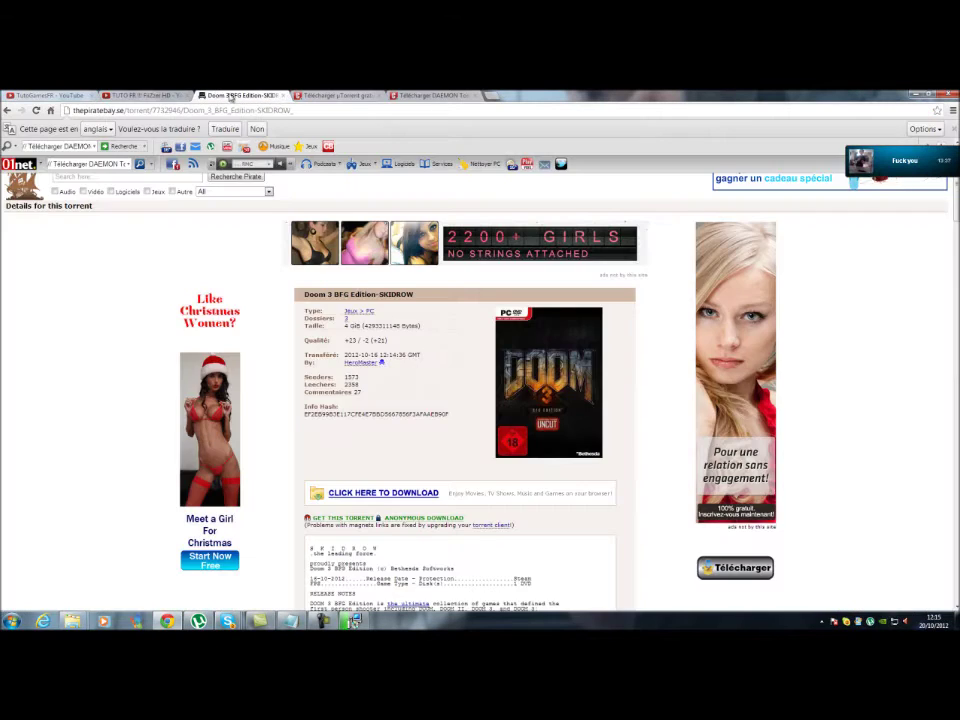
click(318, 95)
click(152, 95)
click(67, 97)
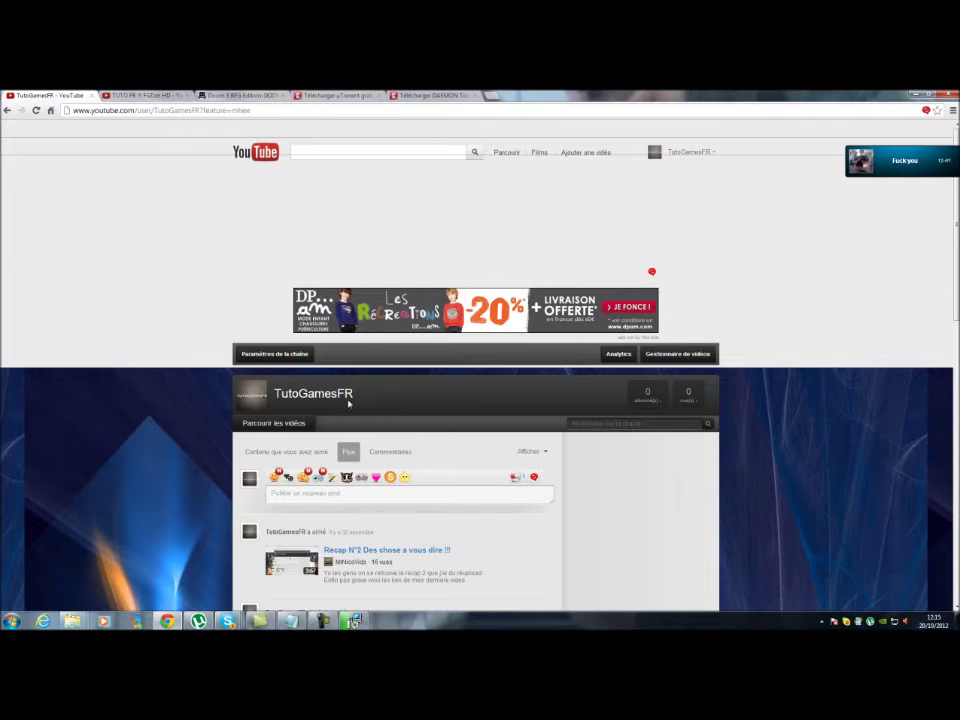
drag(355, 397, 642, 533)
click(482, 403)
click(912, 95)
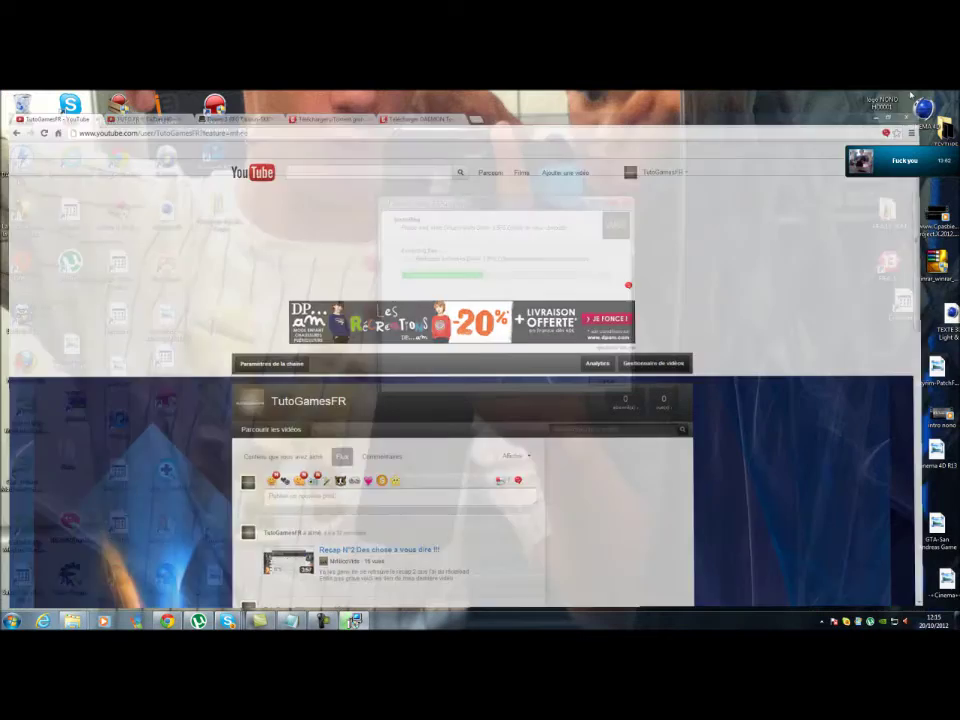
drag(331, 162, 370, 210)
drag(336, 166, 676, 430)
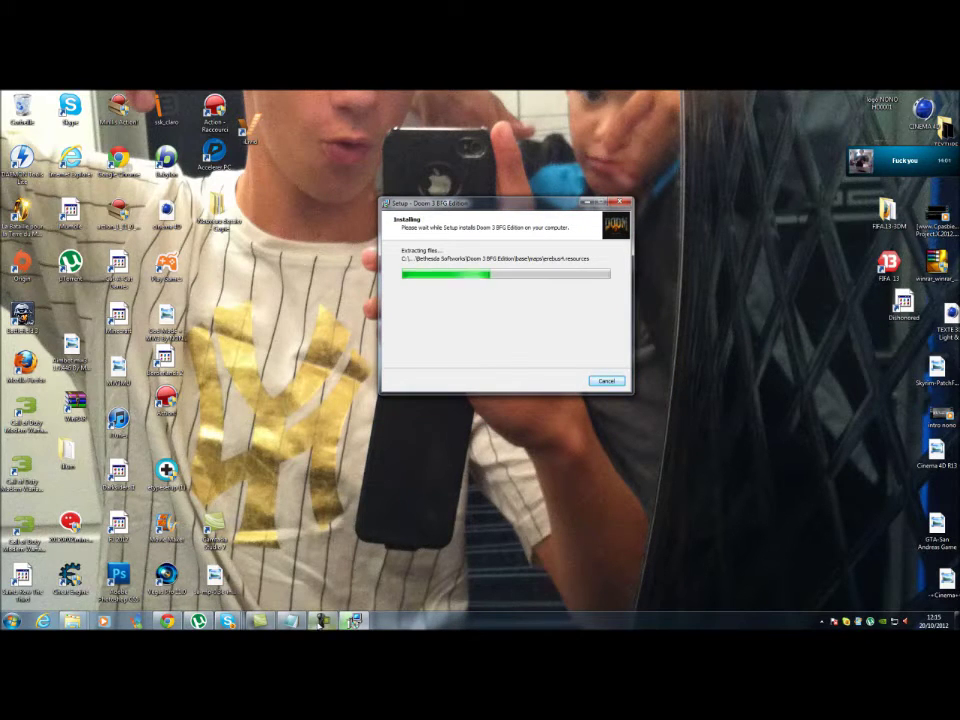
Step: Bring up the doom 3 text file, review its game torrent, µTorrent and DAEMON Tools Lite download links, and minimize it
mouse_move(290, 621)
click(288, 565)
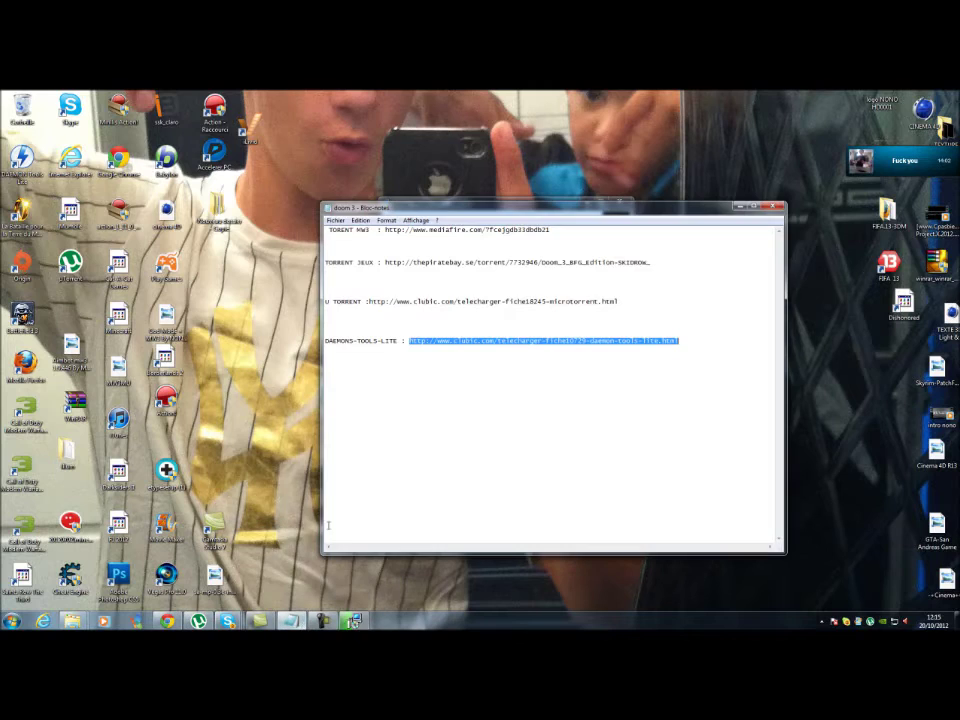
click(577, 363)
drag(685, 342, 410, 344)
mouse_move(417, 346)
mouse_down()
mouse_move(681, 342)
mouse_move(425, 346)
mouse_up()
drag(408, 347, 659, 367)
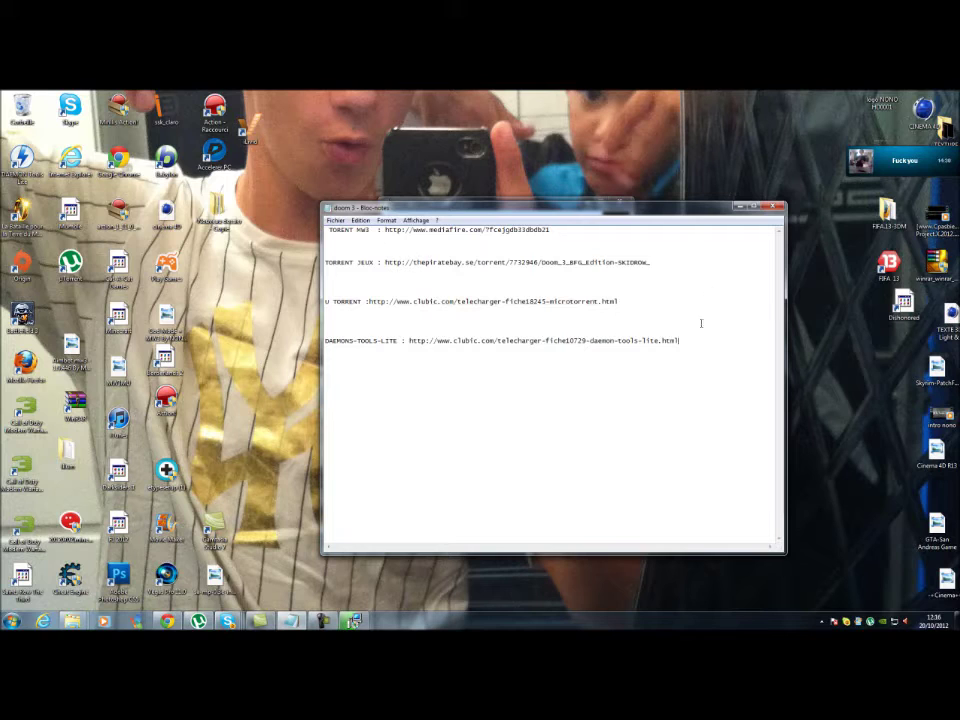
drag(650, 262, 389, 257)
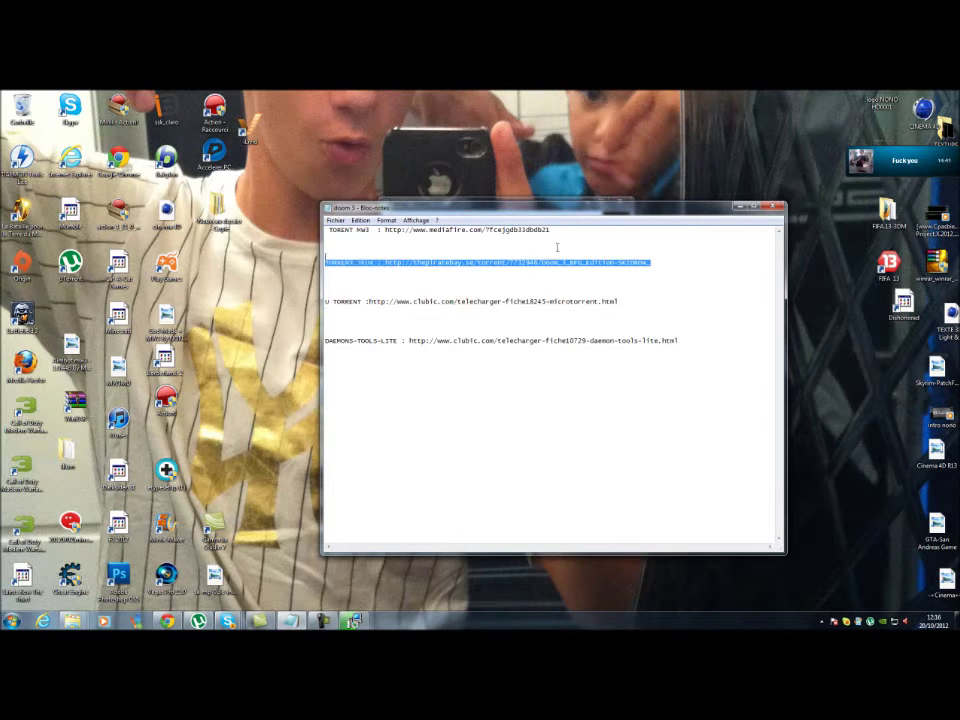
click(741, 208)
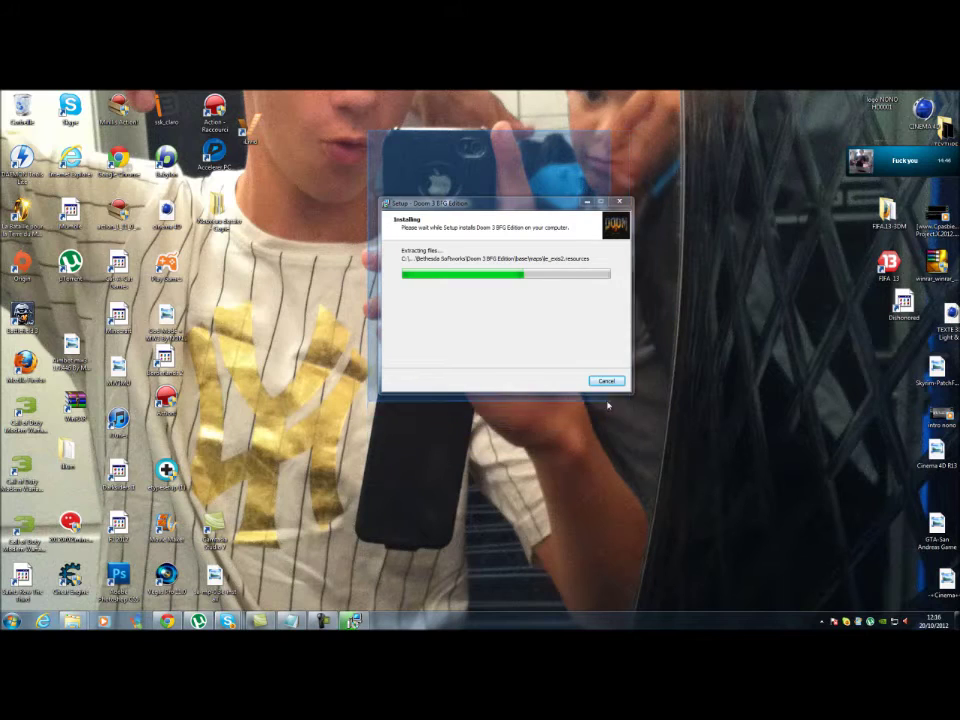
drag(377, 184, 653, 413)
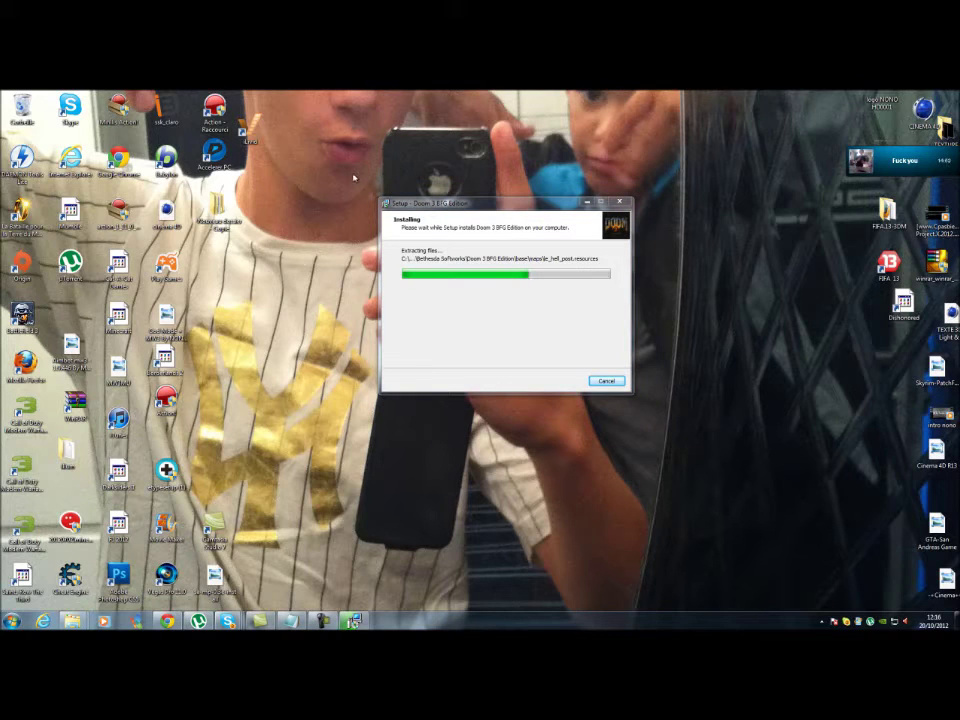
drag(375, 88, 795, 352)
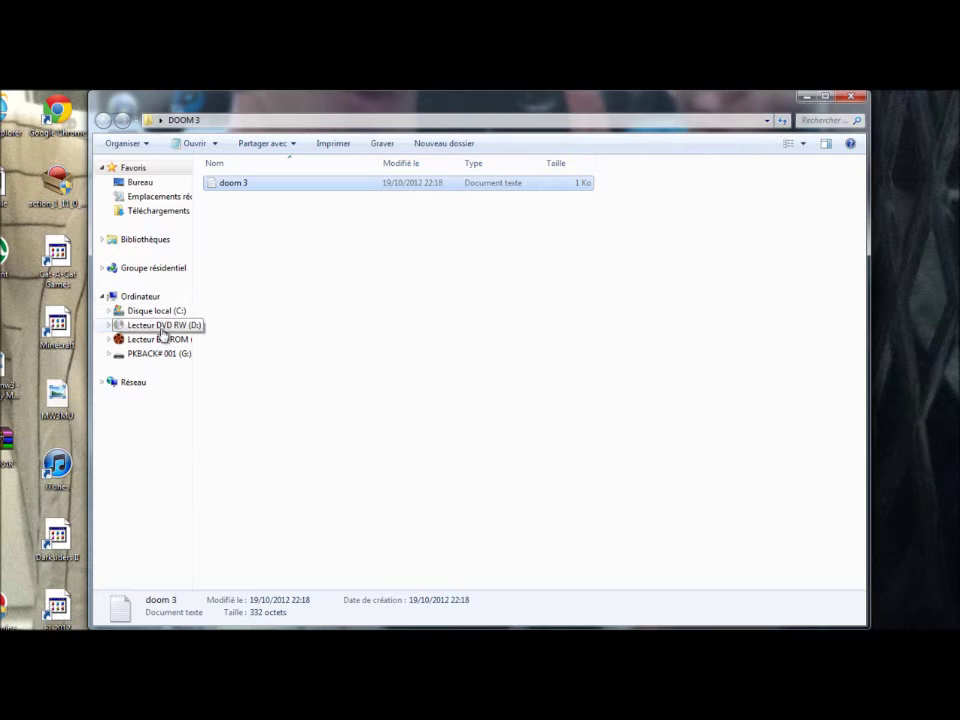
Step: Open the Program Files (x86) folder on Disque local (C:) and look through the installed program folders
click(163, 311)
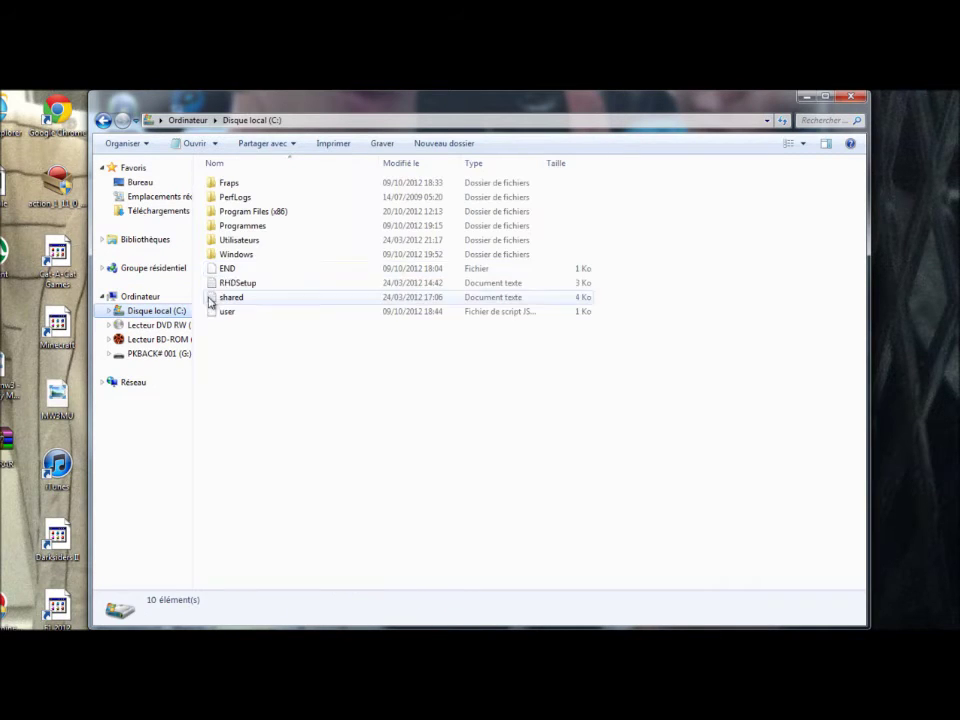
double_click(240, 212)
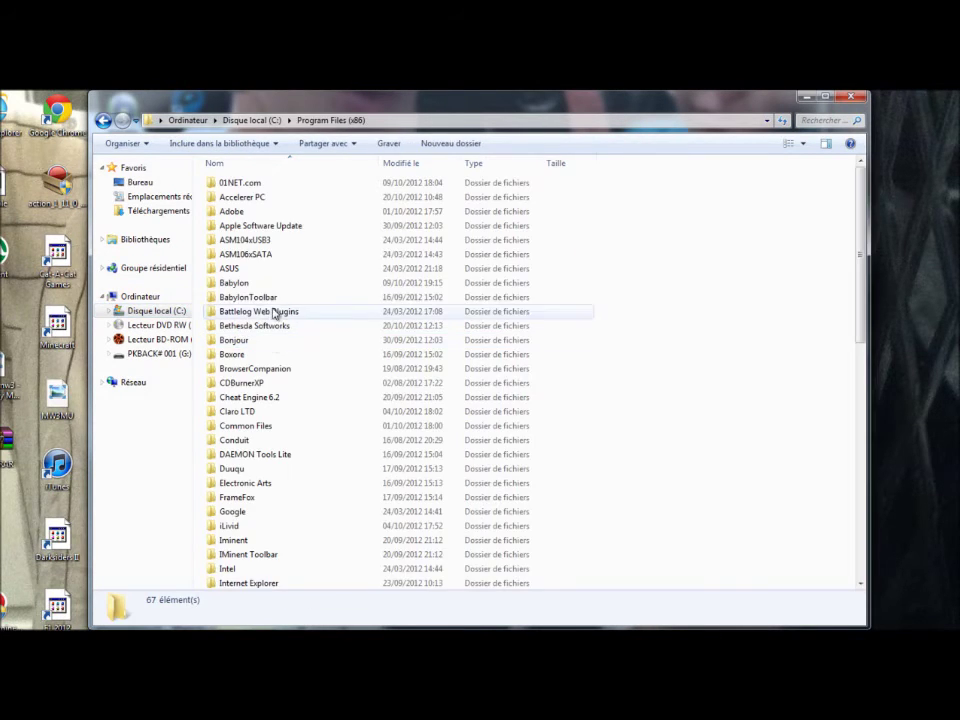
scroll(230, 370, down, 2)
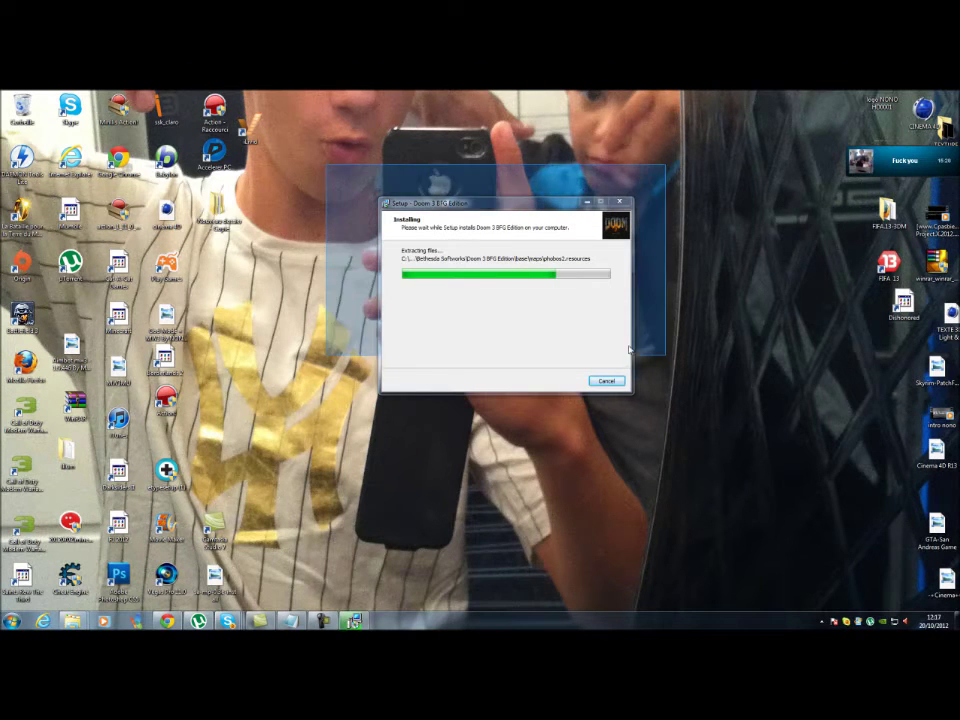
Step: Move the Nouveau dossier - Copie desktop folder aside, open and close it, and return it beneath the Accelerer PC shortcut
drag(375, 285, 700, 530)
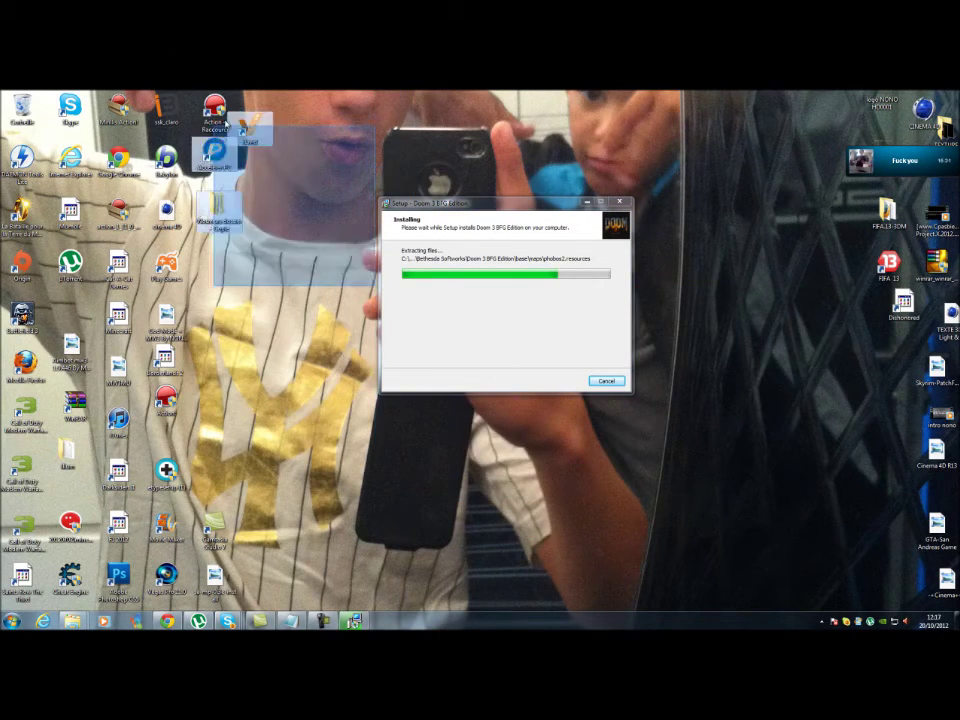
drag(216, 210, 255, 265)
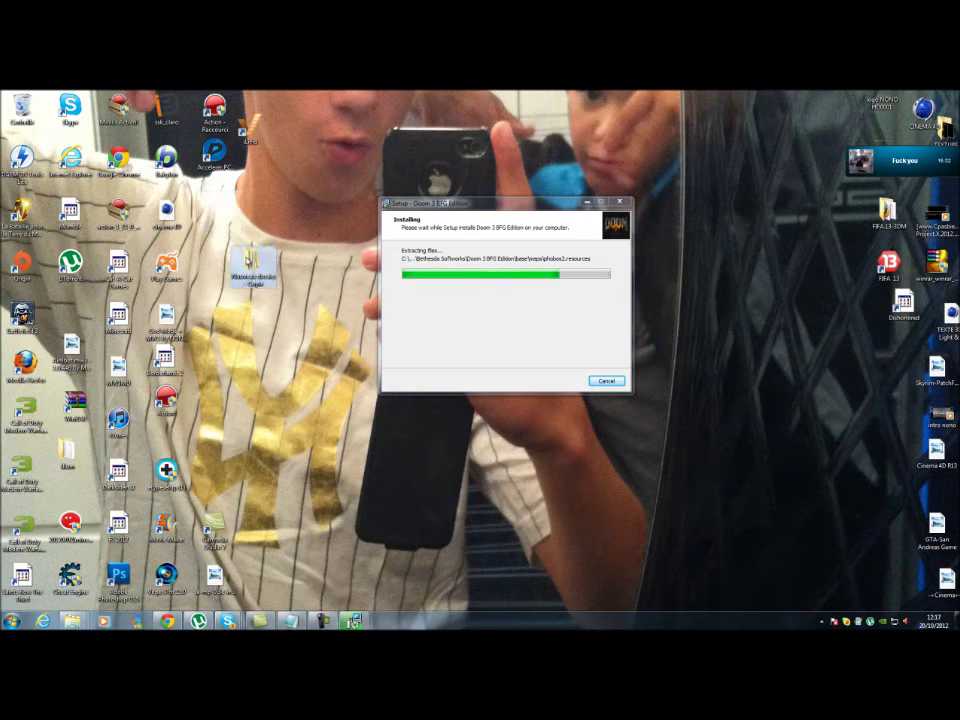
key(Return)
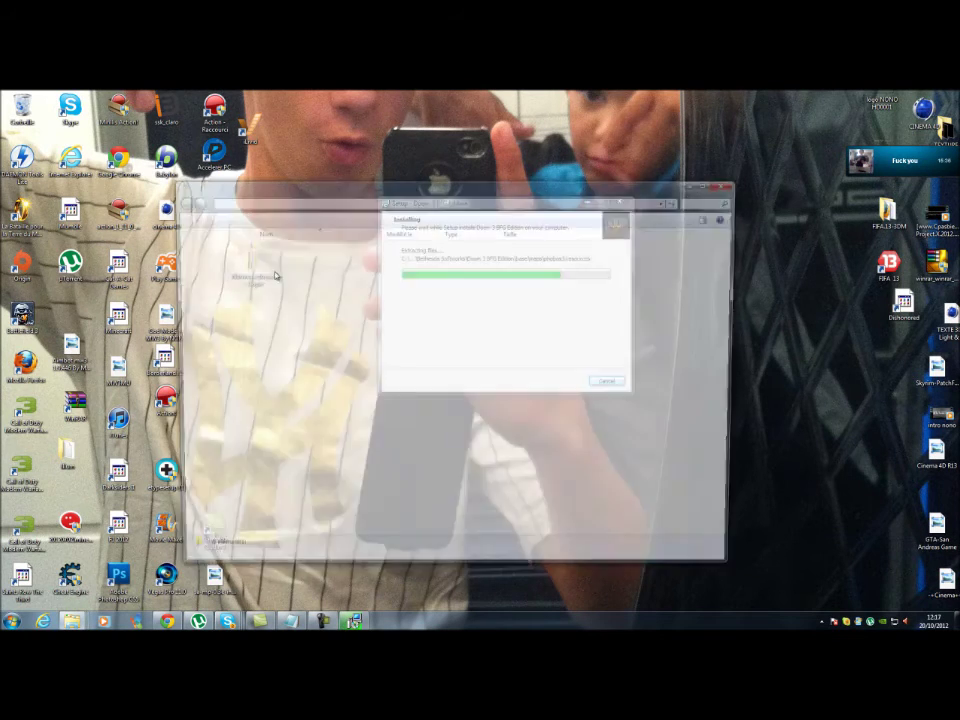
key(alt+F4)
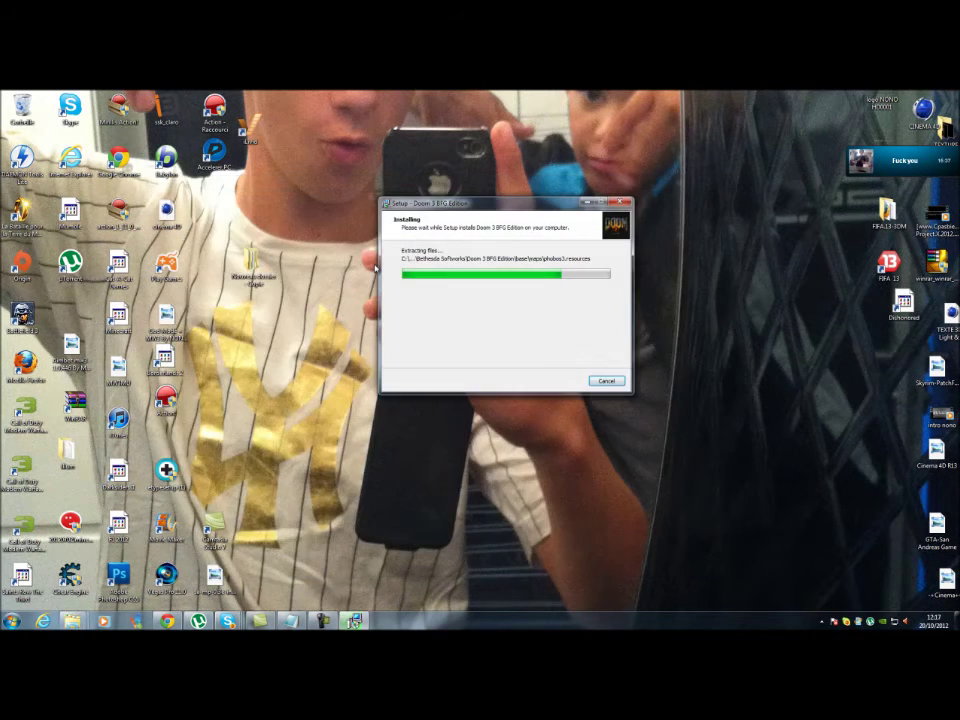
drag(213, 203, 214, 205)
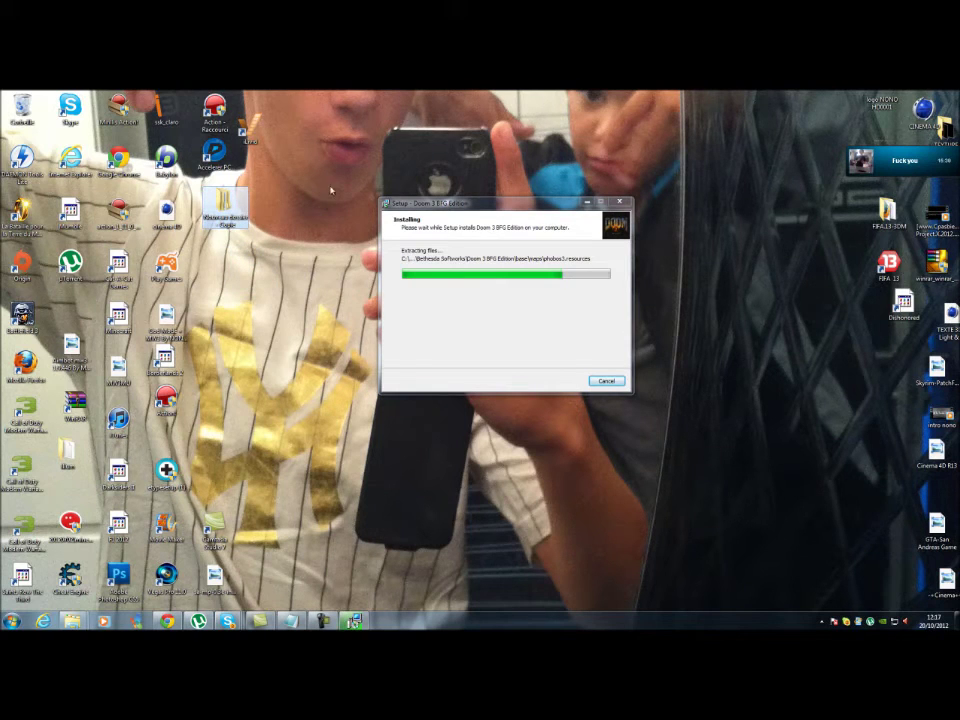
drag(343, 162, 703, 433)
drag(703, 433, 703, 433)
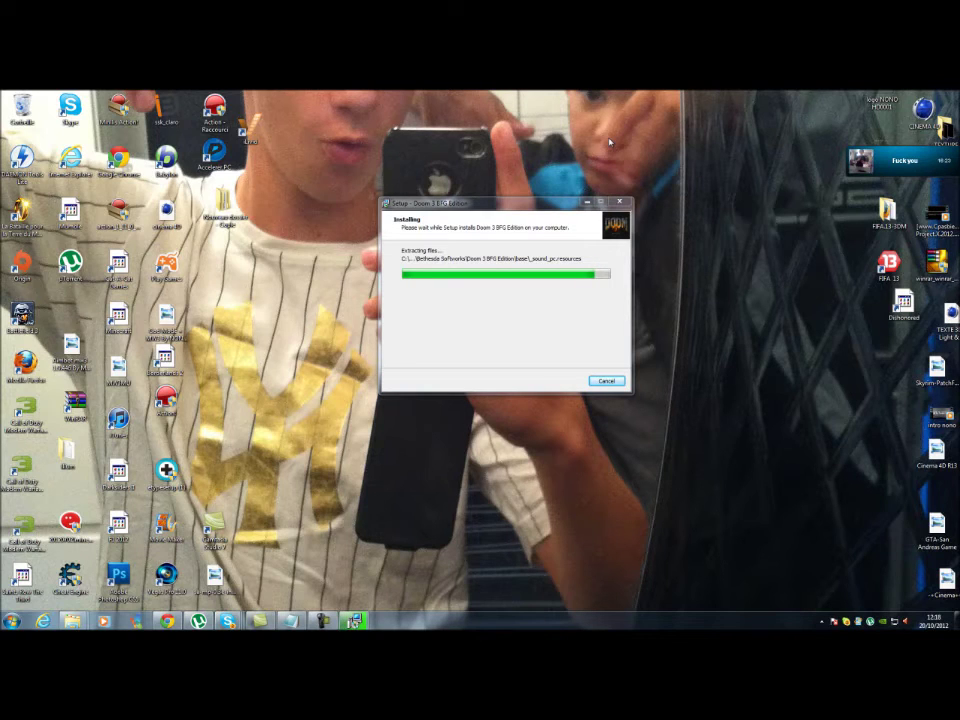
drag(357, 170, 655, 420)
drag(380, 195, 669, 421)
drag(338, 154, 690, 440)
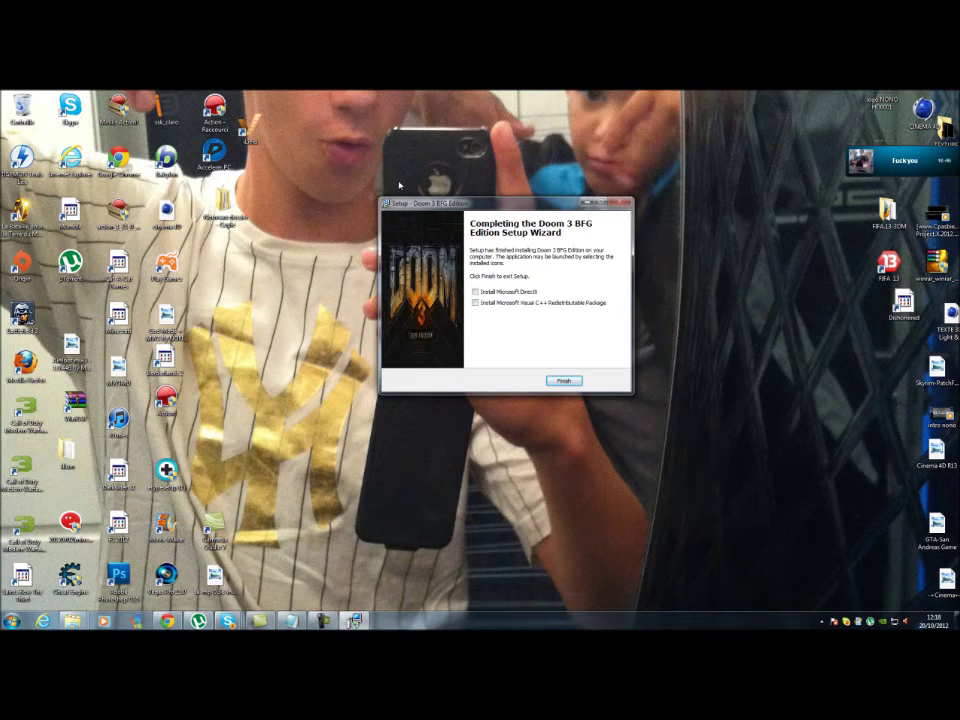
Step: Finish the Doom 3 BFG Edition setup wizard with the Microsoft DirectX and Visual C++ Redistributable Package options left off
mouse_move(387, 152)
mouse_down()
mouse_move(490, 285)
mouse_move(321, 161)
mouse_move(735, 491)
mouse_move(416, 372)
mouse_up()
drag(228, 298, 200, 212)
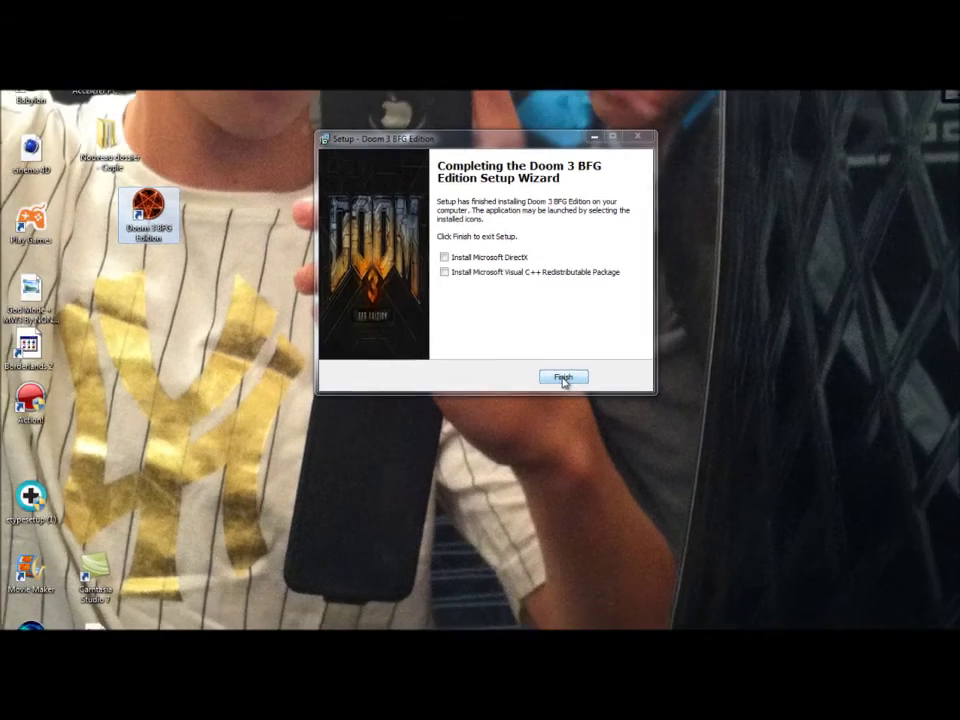
click(563, 376)
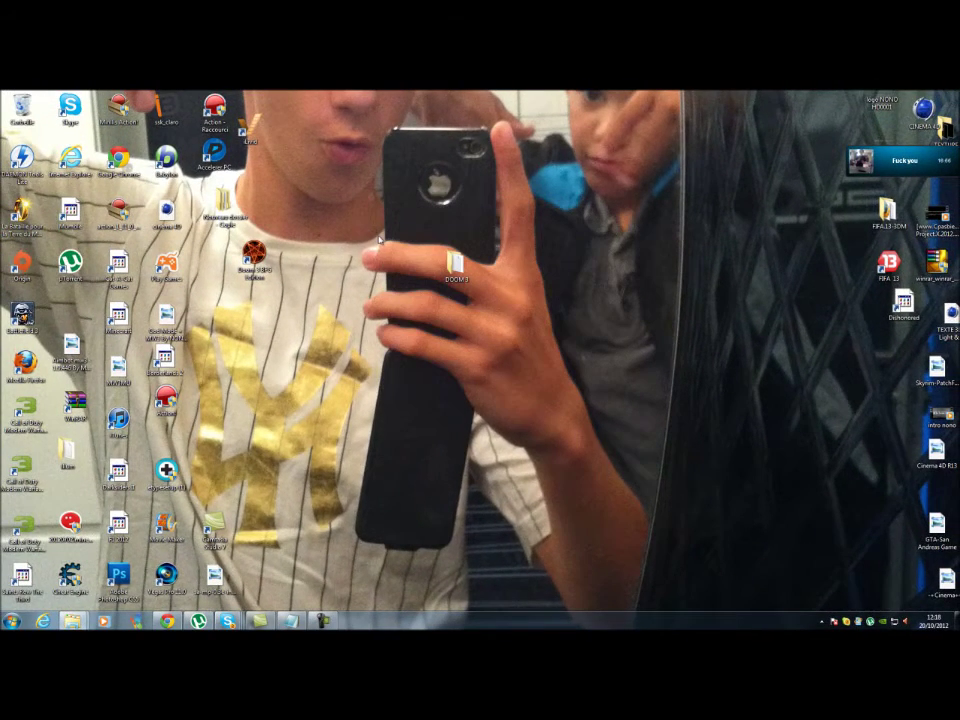
Step: Move the Doom 3 BFG Edition shortcut to an open area near the middle of the desktop
drag(254, 255, 596, 454)
drag(531, 418, 797, 499)
drag(536, 396, 710, 532)
drag(596, 454, 414, 378)
drag(340, 338, 600, 455)
drag(333, 321, 526, 397)
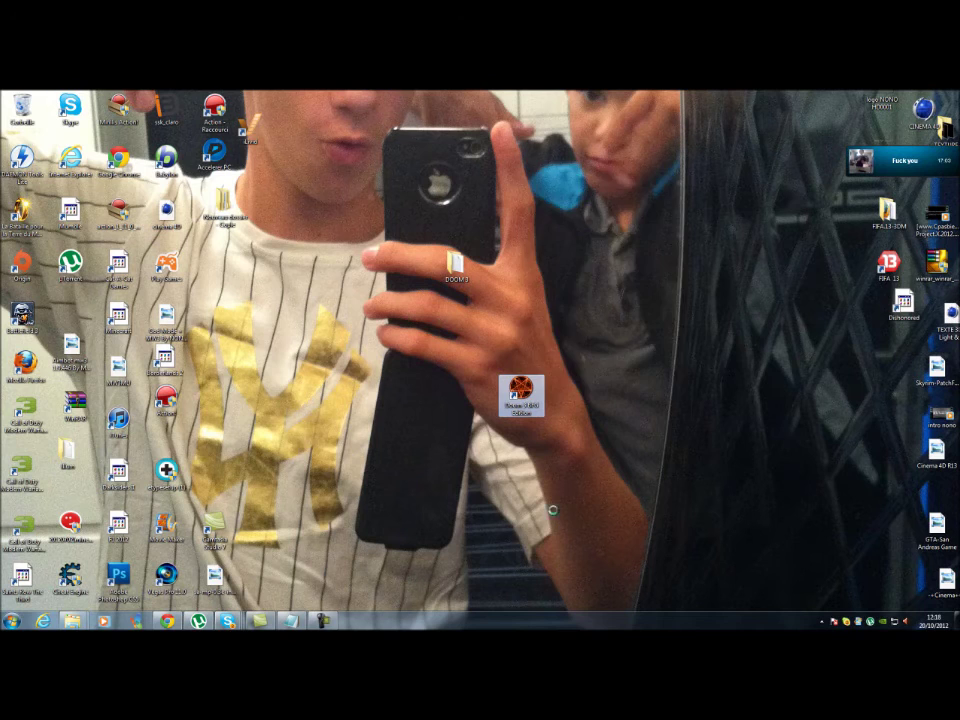
Step: Try to rename the Doom 3 BFG Edition shortcut as DOOM 3, and cancel the administrator rights request
right_click(526, 394)
click(556, 371)
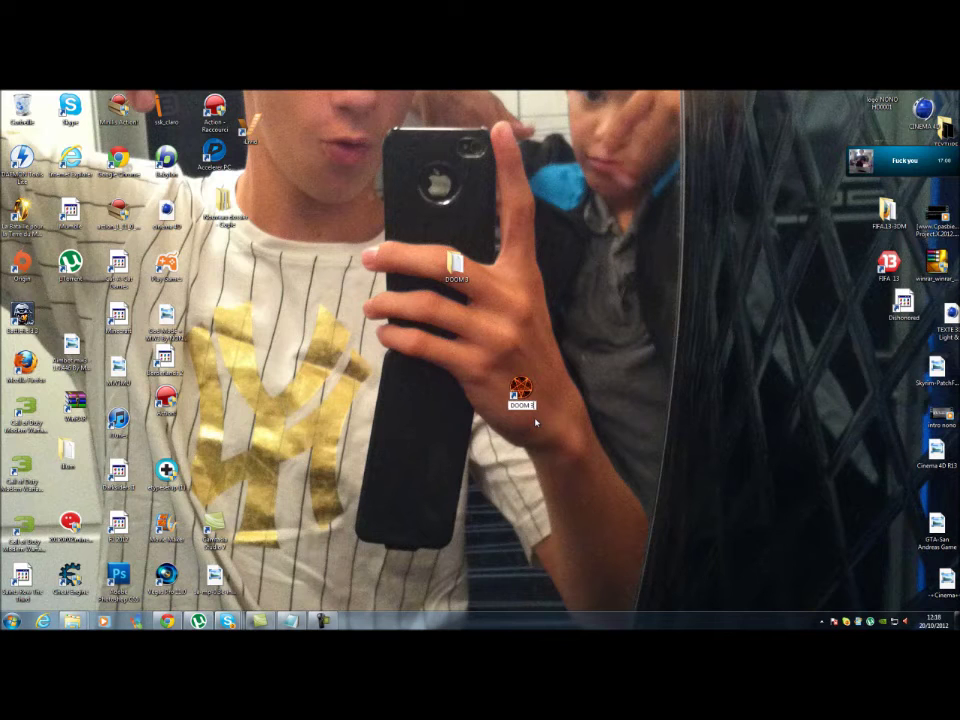
text(DOOM 3)
key(Return)
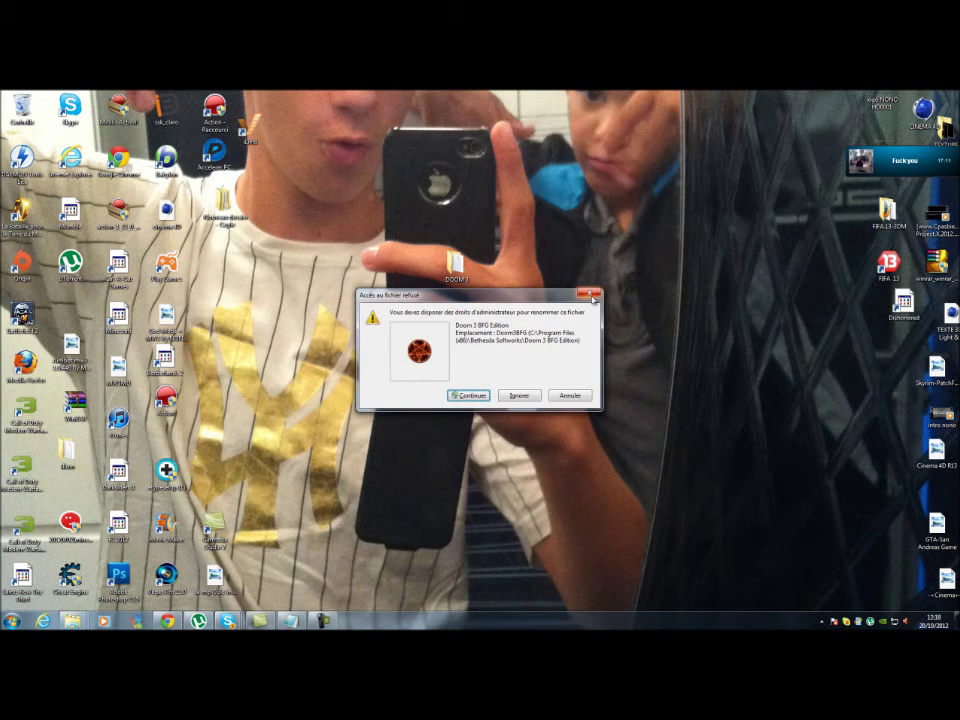
click(566, 395)
Step: Reposition the Doom 3 BFG Edition shortcut closer to the DOOM 3 folder on the desktop
drag(521, 387, 394, 358)
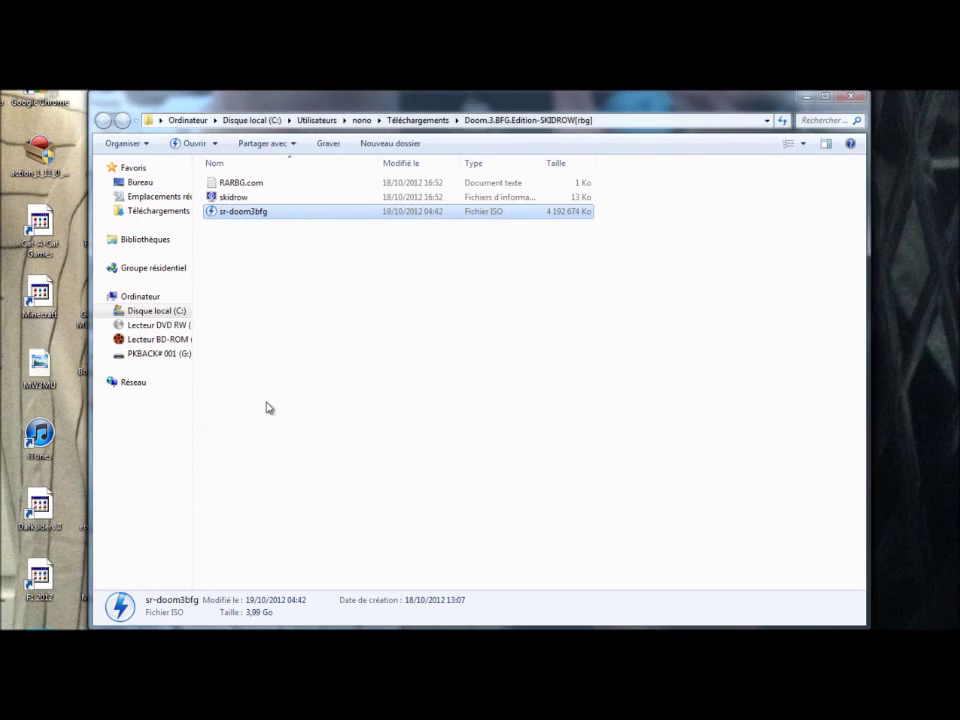
Step: Try to open the skidrow information file in the Doom.3.BFG.Edition-SKIDROW[rbg] download folder
click(277, 186)
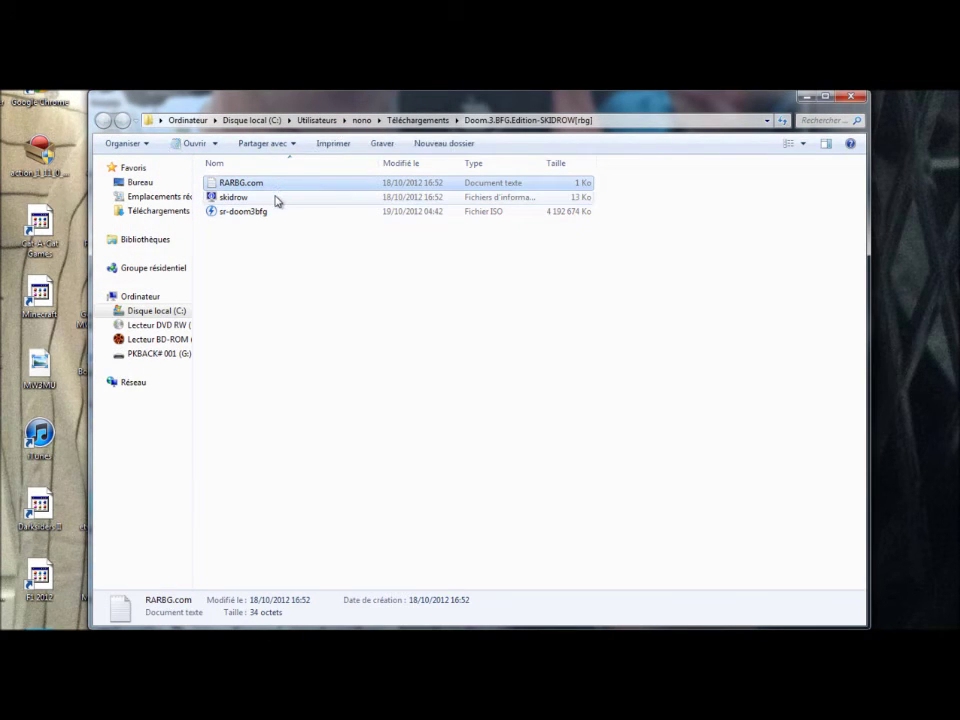
click(275, 198)
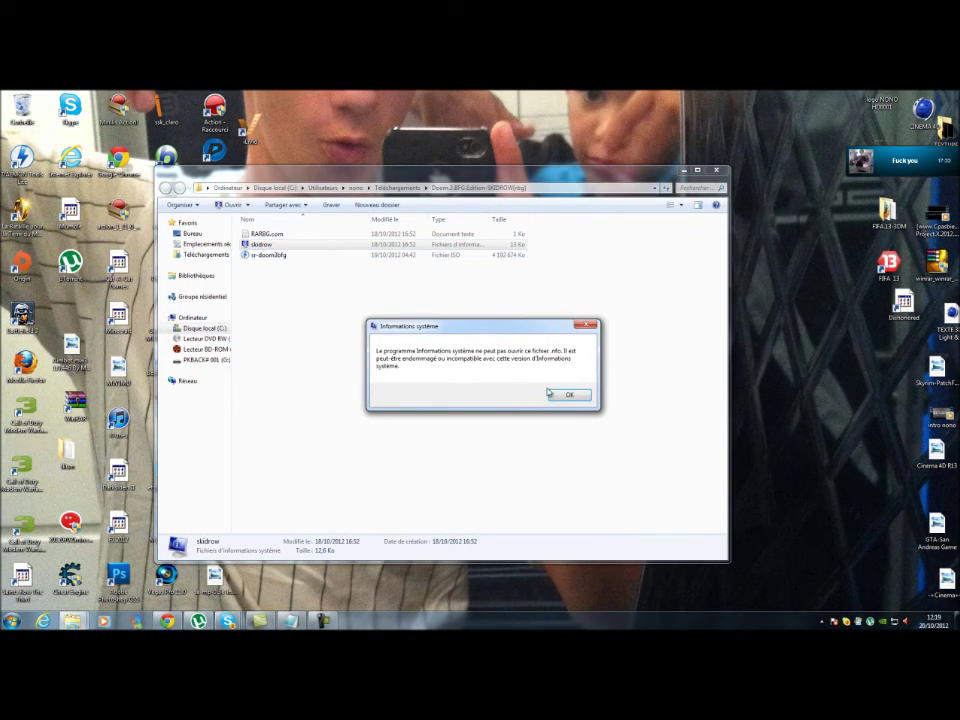
click(569, 394)
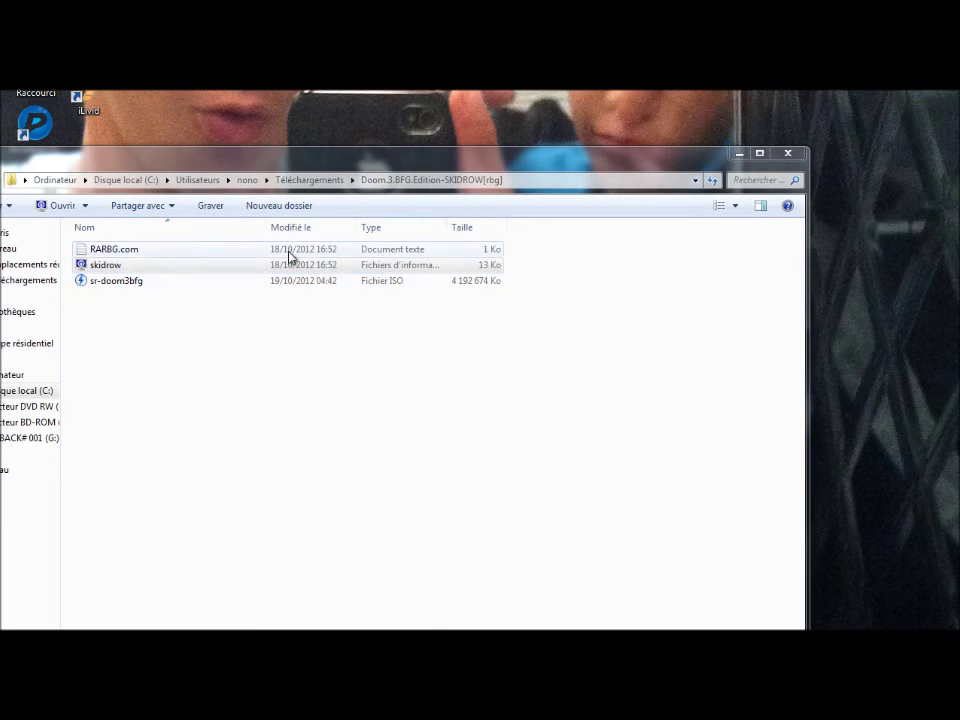
Step: Open the RARBG.com text file from the download folder, read it and close it
double_click(293, 250)
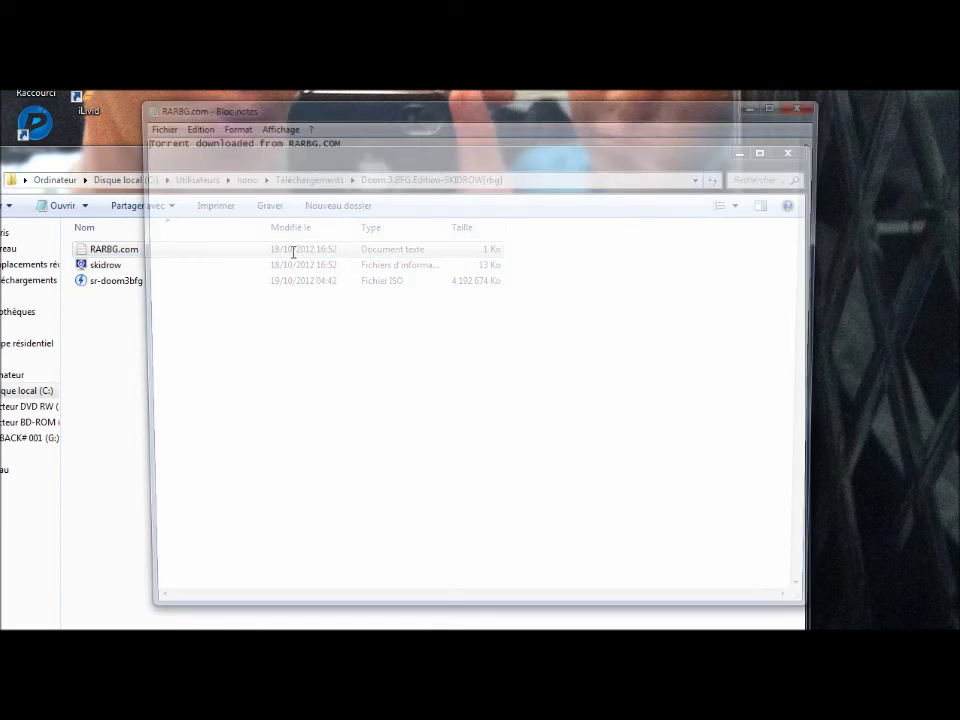
drag(344, 139, 306, 139)
key(Down)
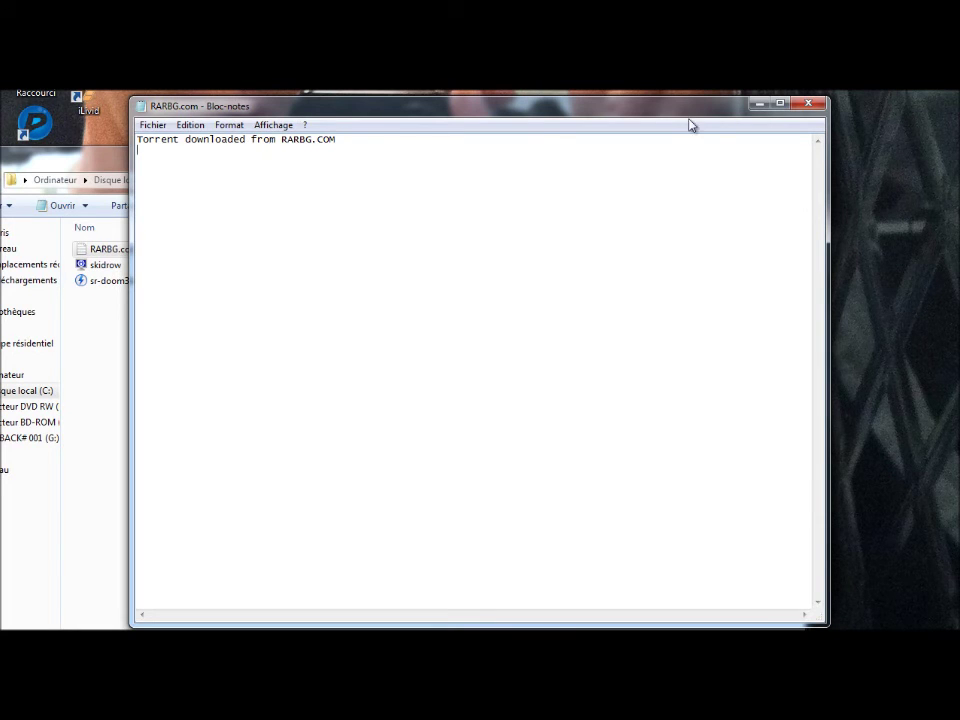
click(808, 103)
mouse_move(326, 308)
mouse_down()
mouse_move(326, 343)
mouse_move(319, 268)
mouse_move(336, 308)
mouse_up()
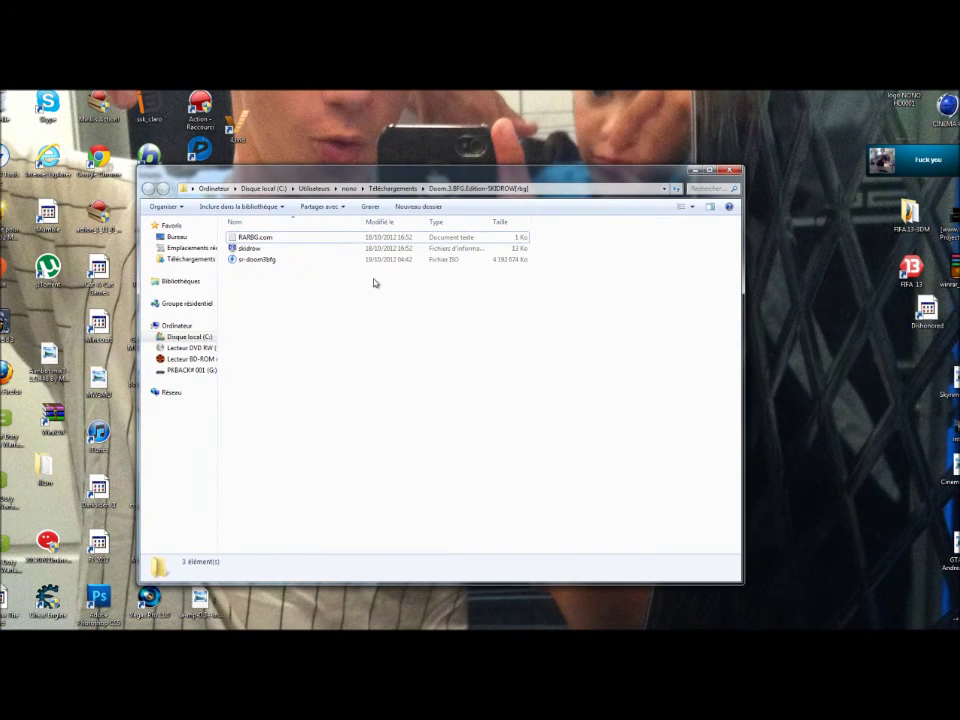
Step: Retry opening the skidrow information file and dismiss the error dialog
click(370, 251)
double_click(370, 250)
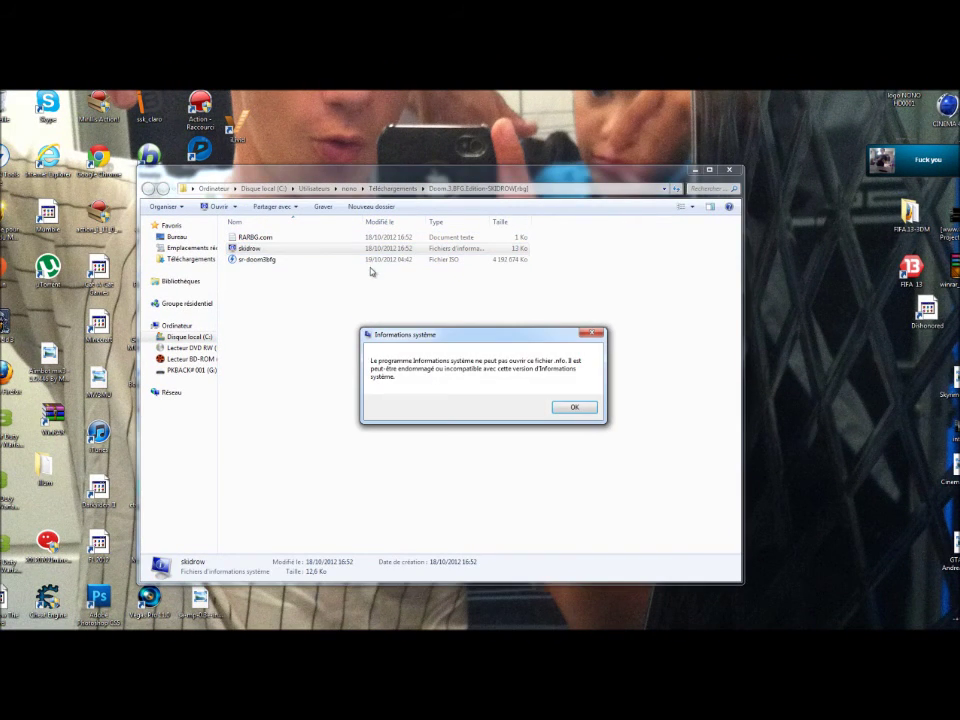
click(576, 408)
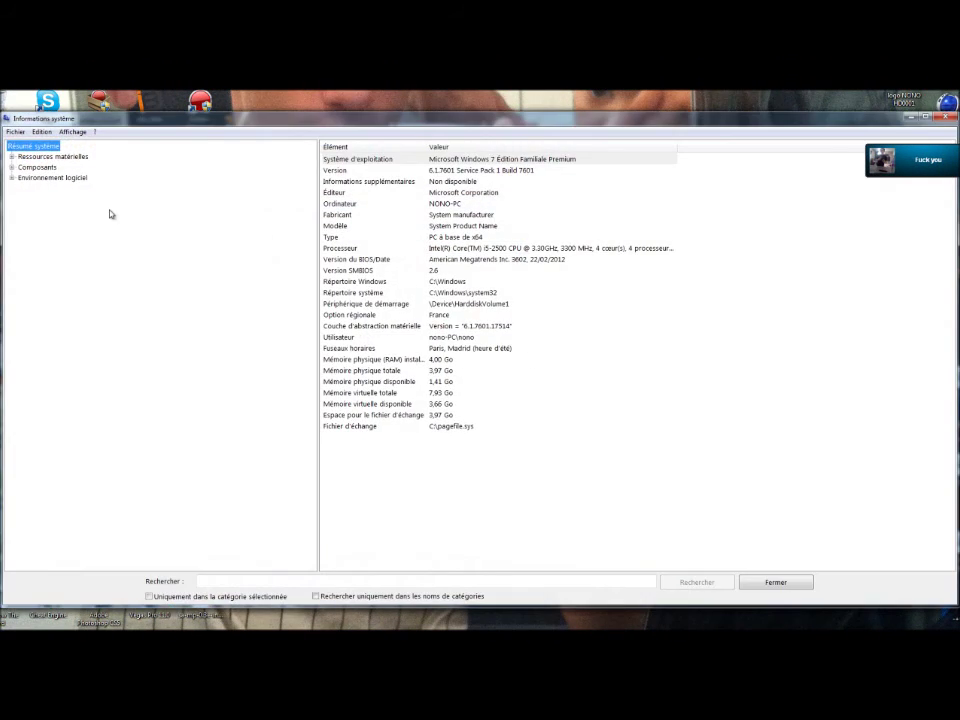
Step: View the Ressources matérielles, Composants, Environnement logiciel and Résumé système categories in Informations système, and close the window
click(38, 156)
click(35, 167)
click(33, 177)
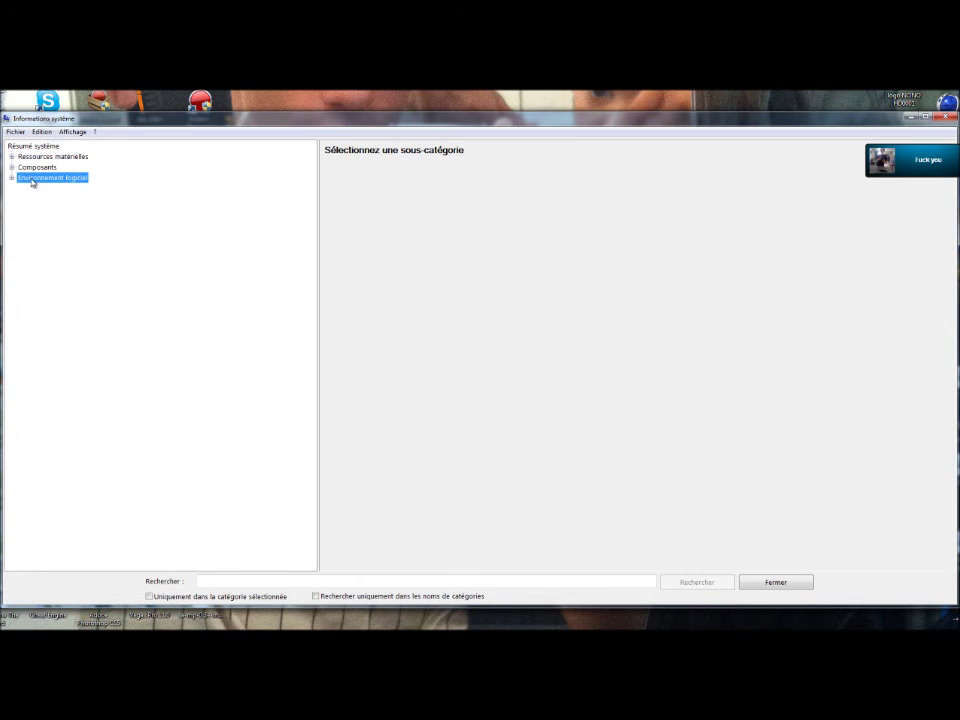
click(33, 147)
double_click(33, 147)
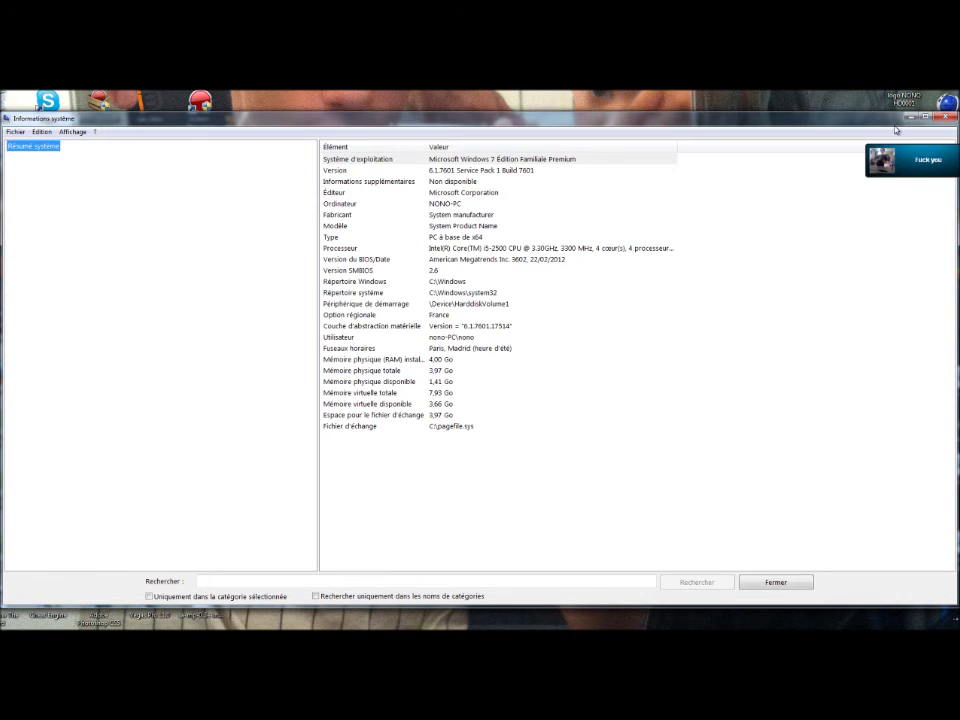
click(945, 117)
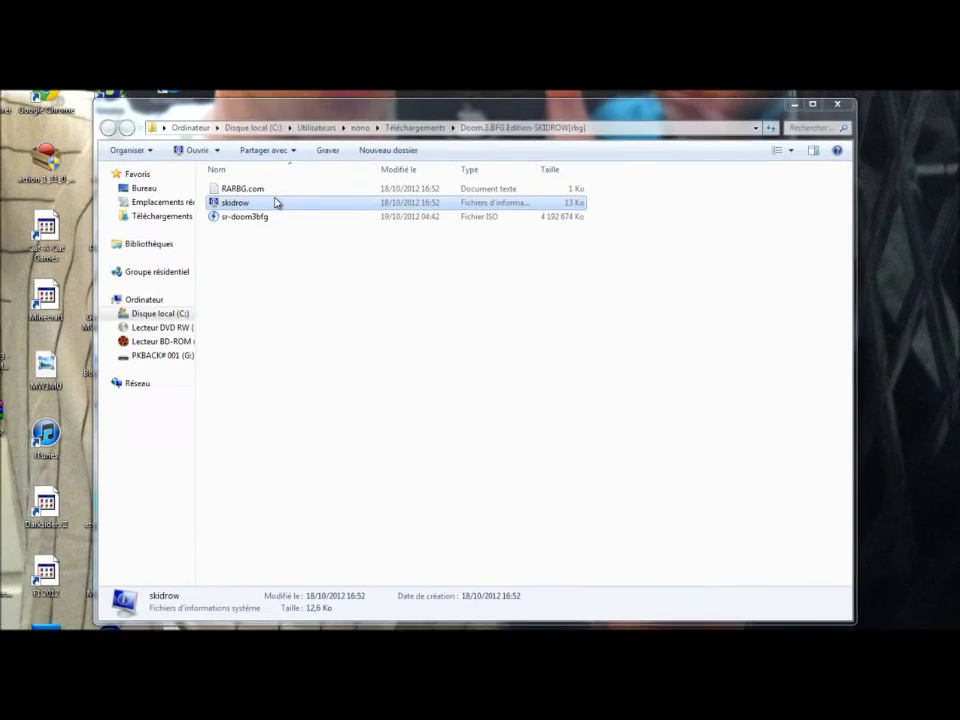
Step: Copy the skidrow file and look through Program Files (x86) on drive C: for the game's folder
right_click(277, 244)
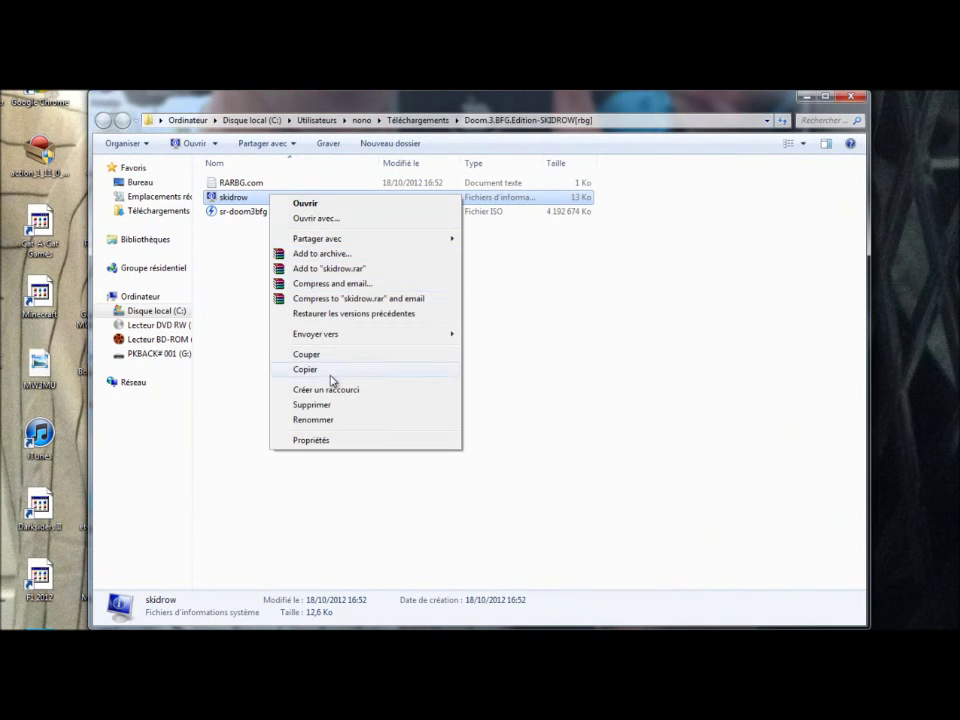
click(331, 377)
click(128, 312)
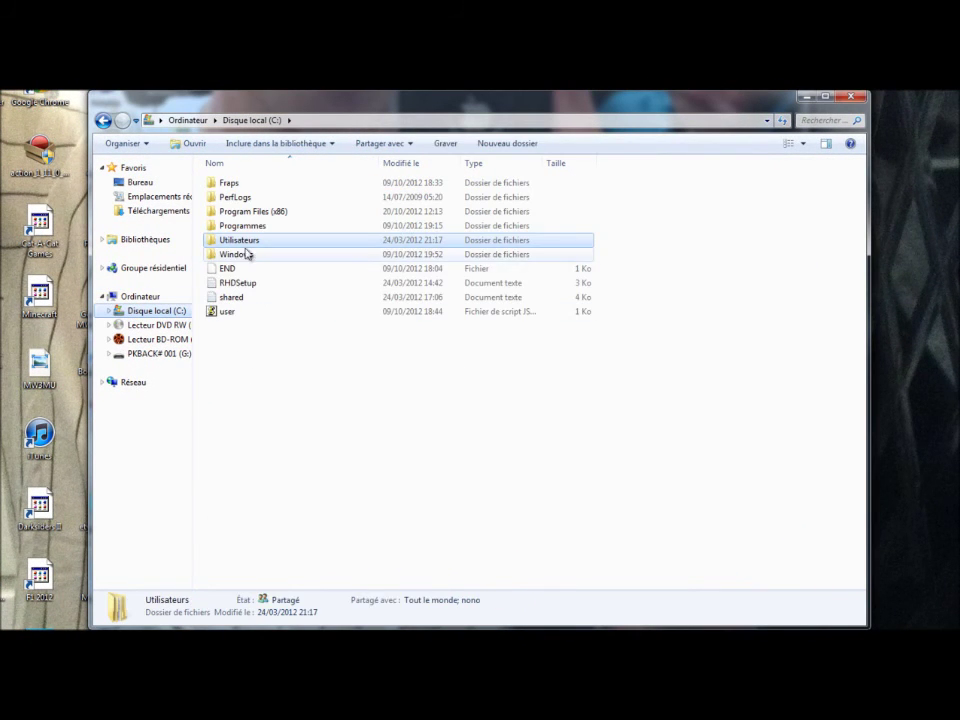
double_click(250, 211)
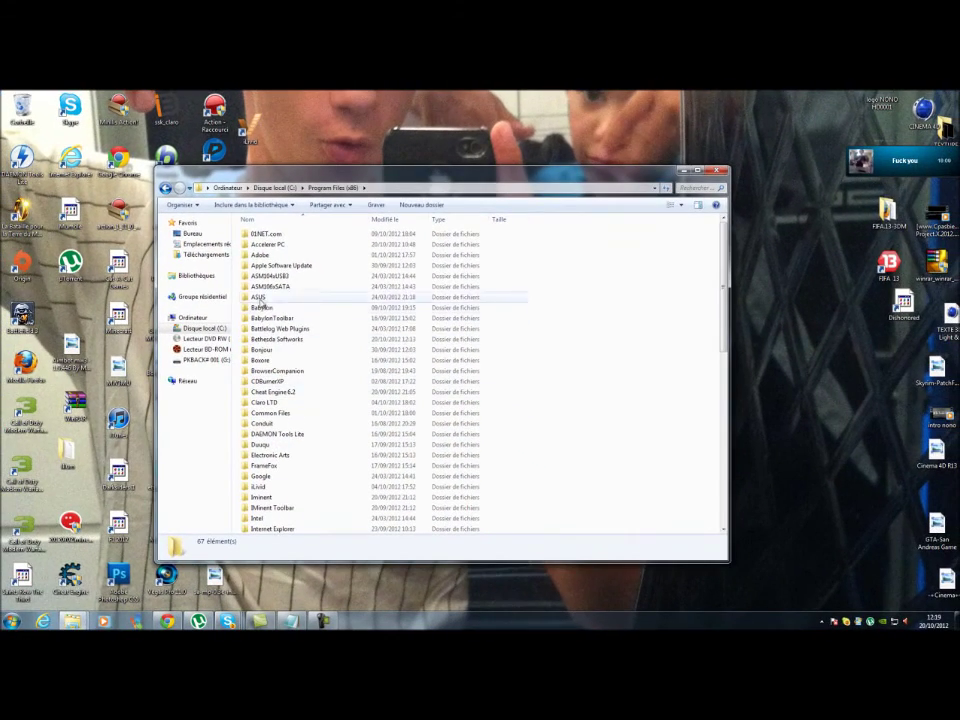
scroll(276, 390, down, 7)
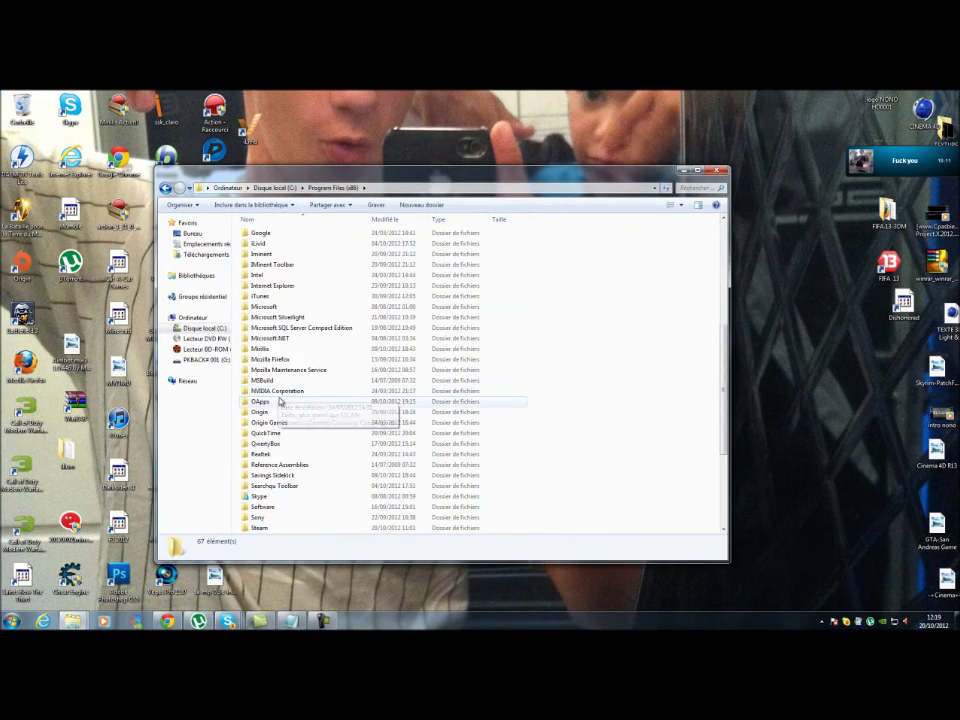
scroll(279, 401, down, 5)
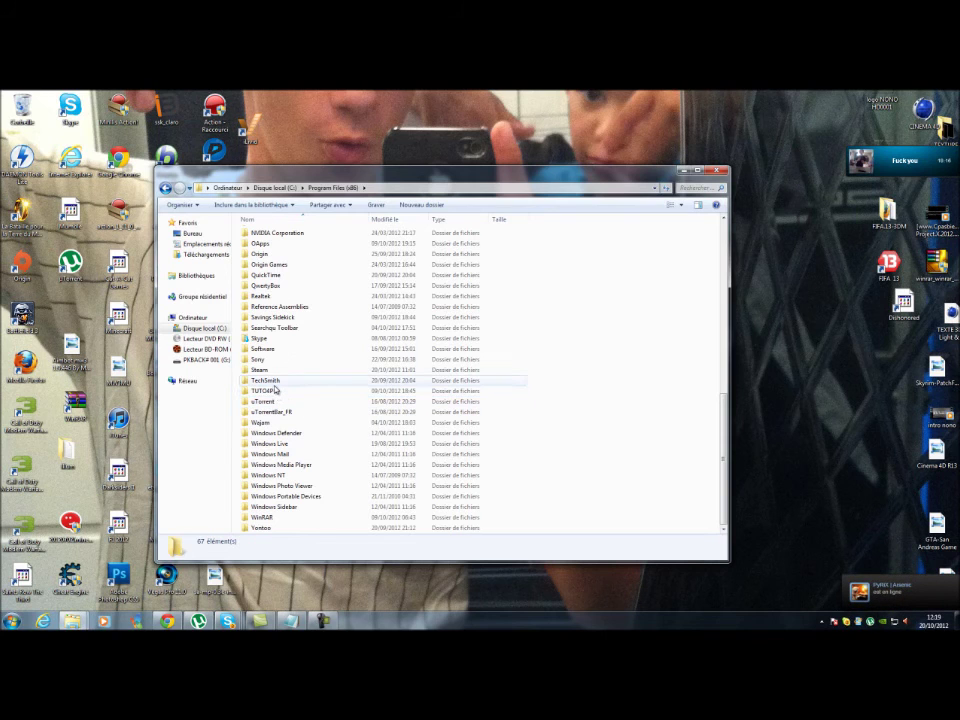
scroll(276, 389, up, 13)
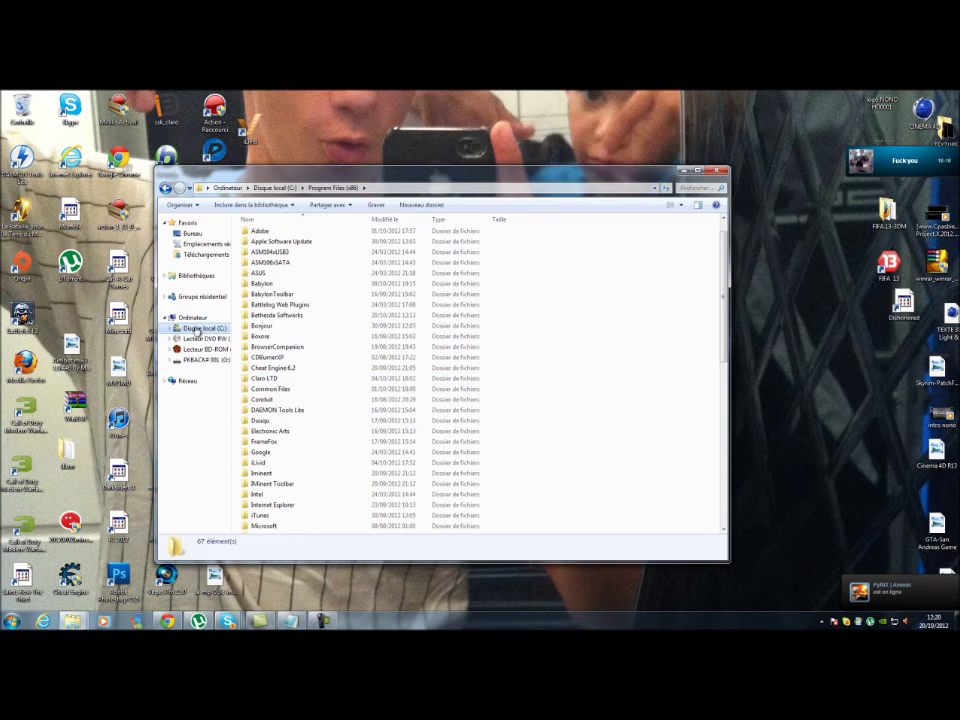
Step: Check the Programmes folder and recheck Program Files (x86) on drive C: for the game's folder, and close the window
click(192, 329)
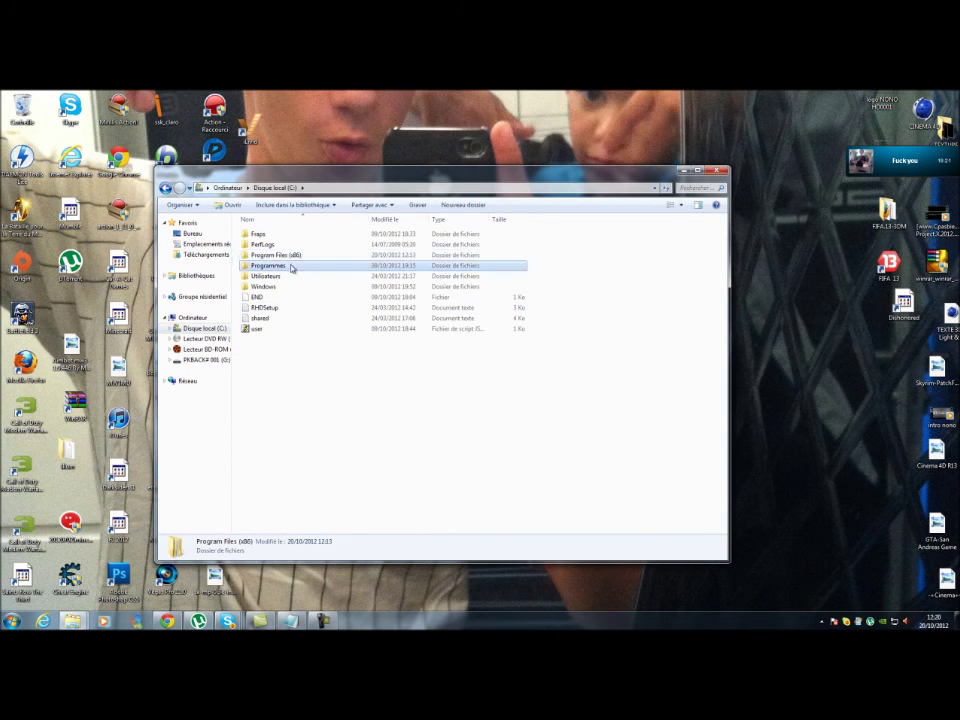
double_click(292, 266)
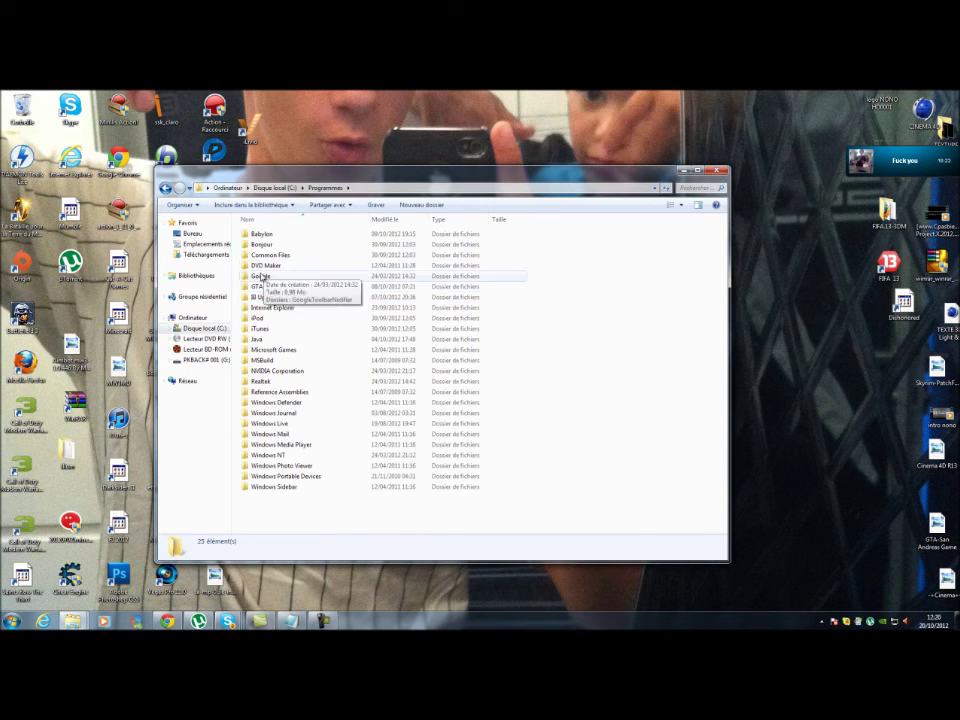
click(166, 188)
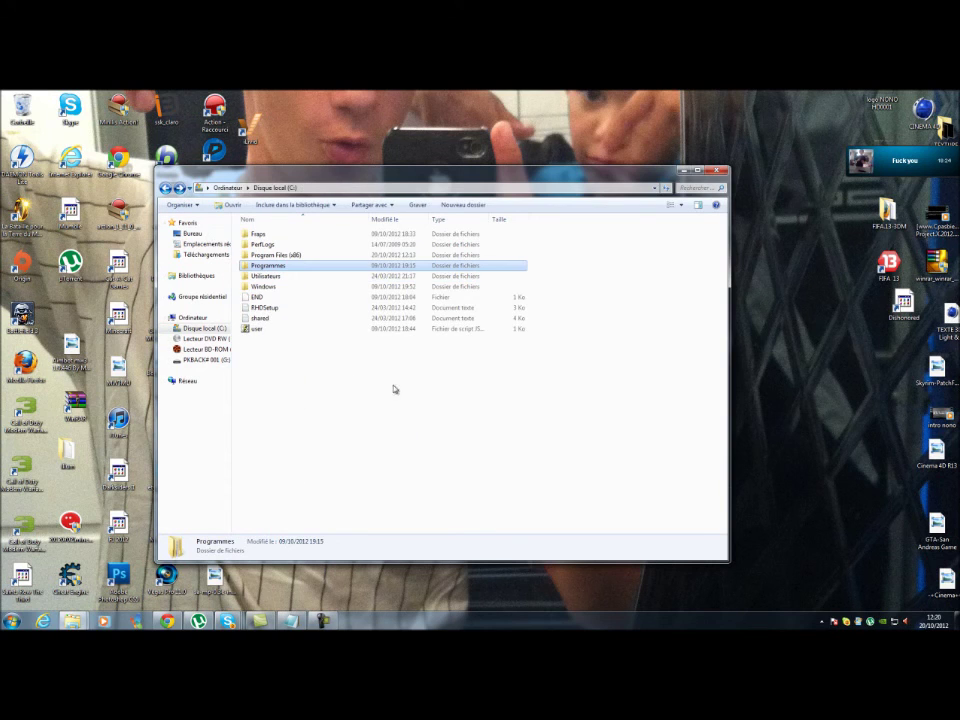
double_click(300, 255)
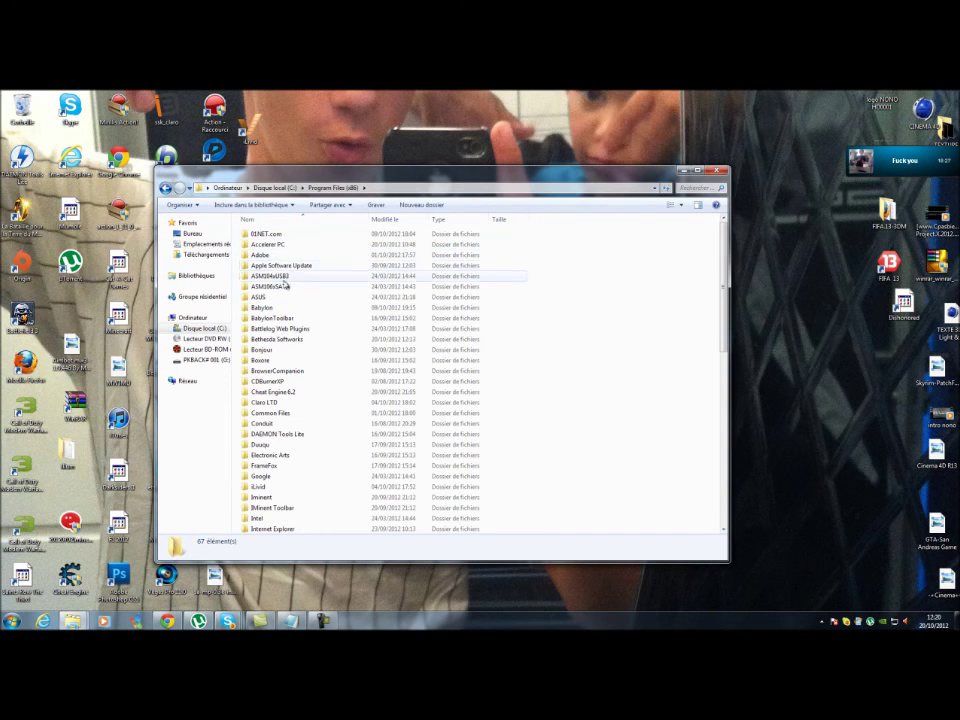
scroll(278, 320, down, 1)
scroll(300, 403, down, 5)
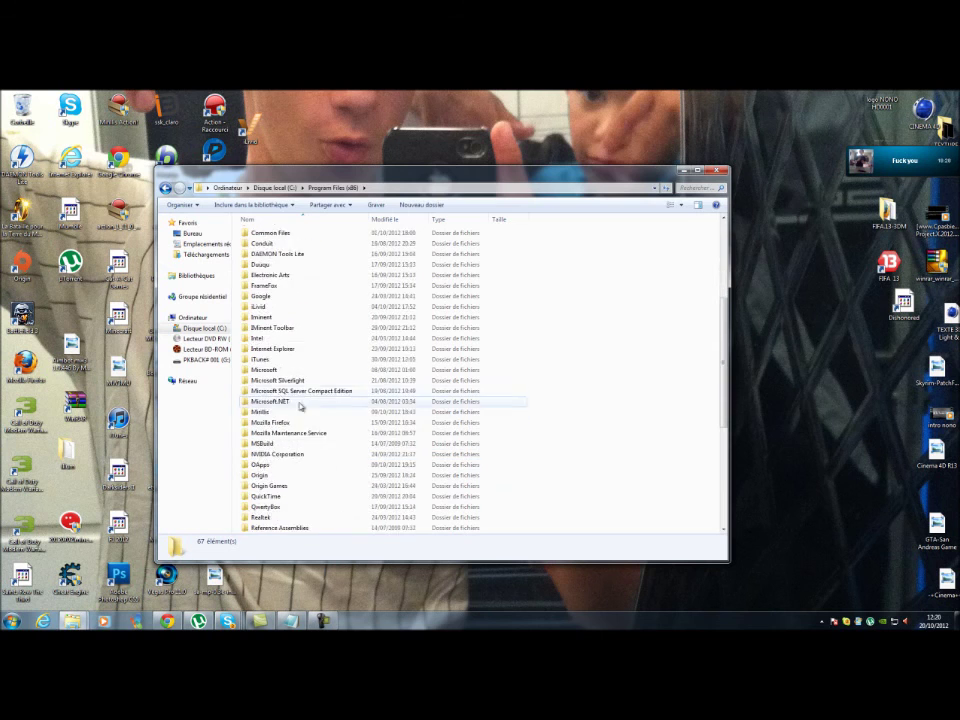
scroll(439, 289, up, 6)
key(alt+F4)
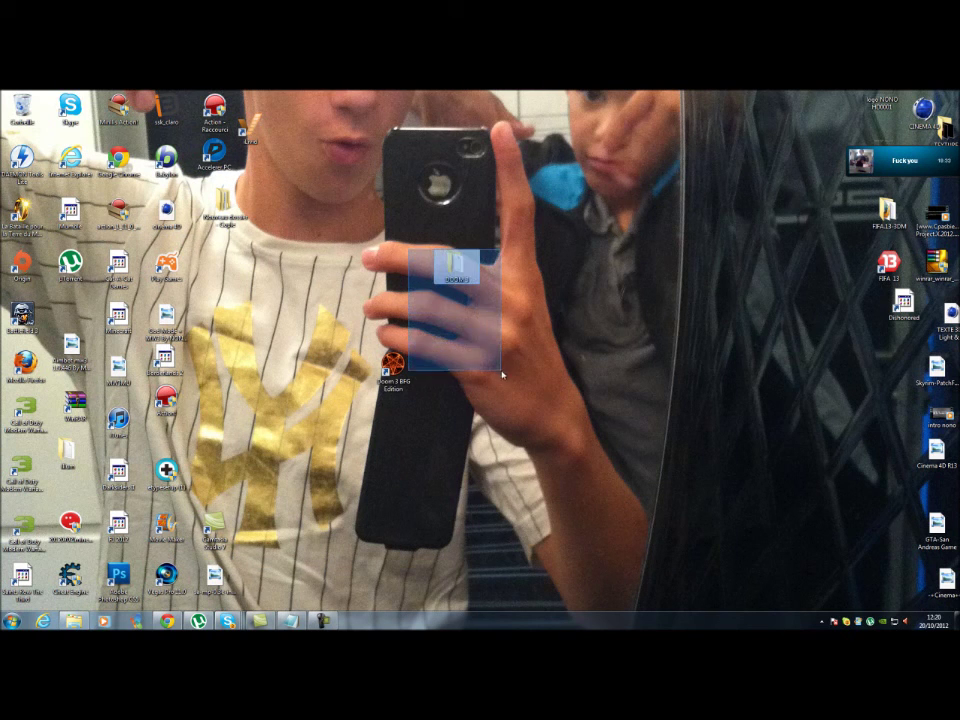
drag(297, 214, 506, 427)
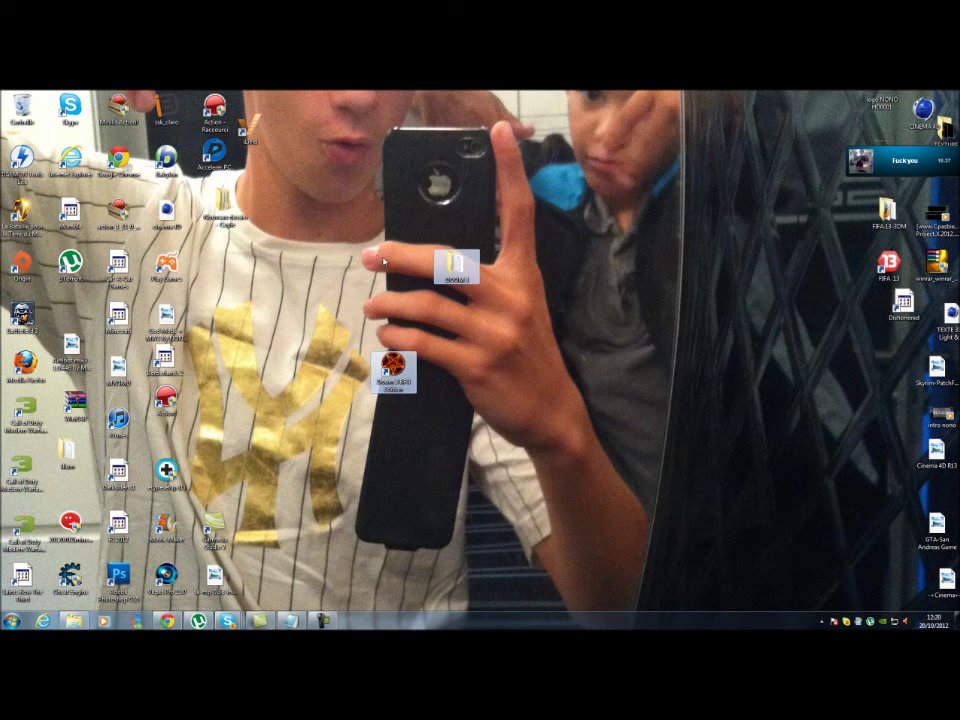
drag(379, 248, 476, 377)
drag(349, 219, 526, 452)
drag(373, 248, 522, 432)
drag(315, 219, 621, 450)
drag(374, 207, 507, 475)
drag(360, 178, 394, 358)
click(458, 508)
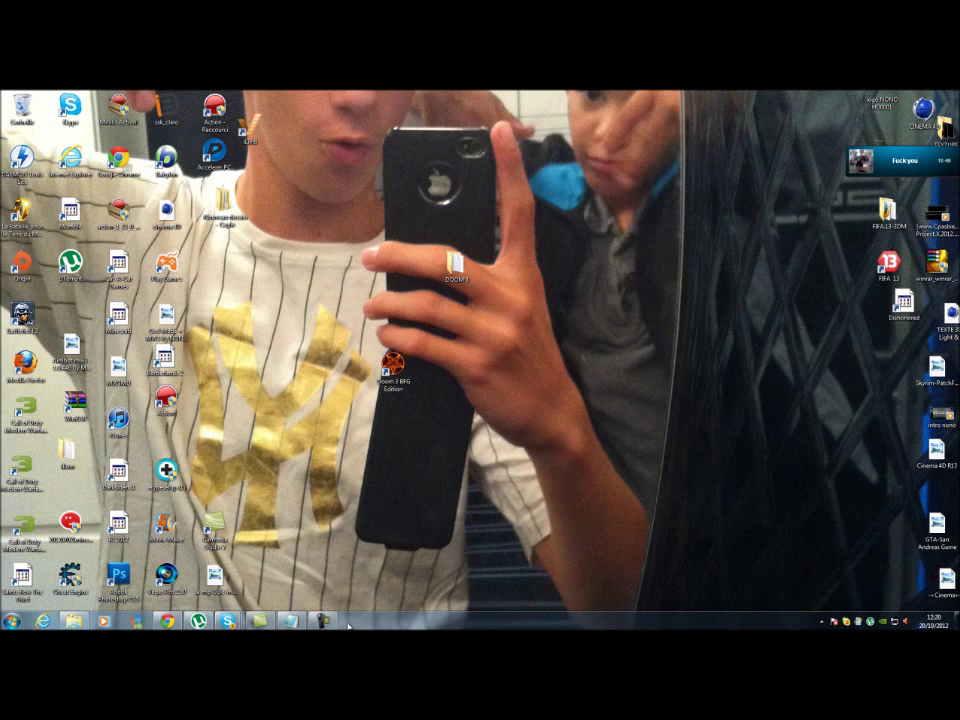
mouse_move(323, 620)
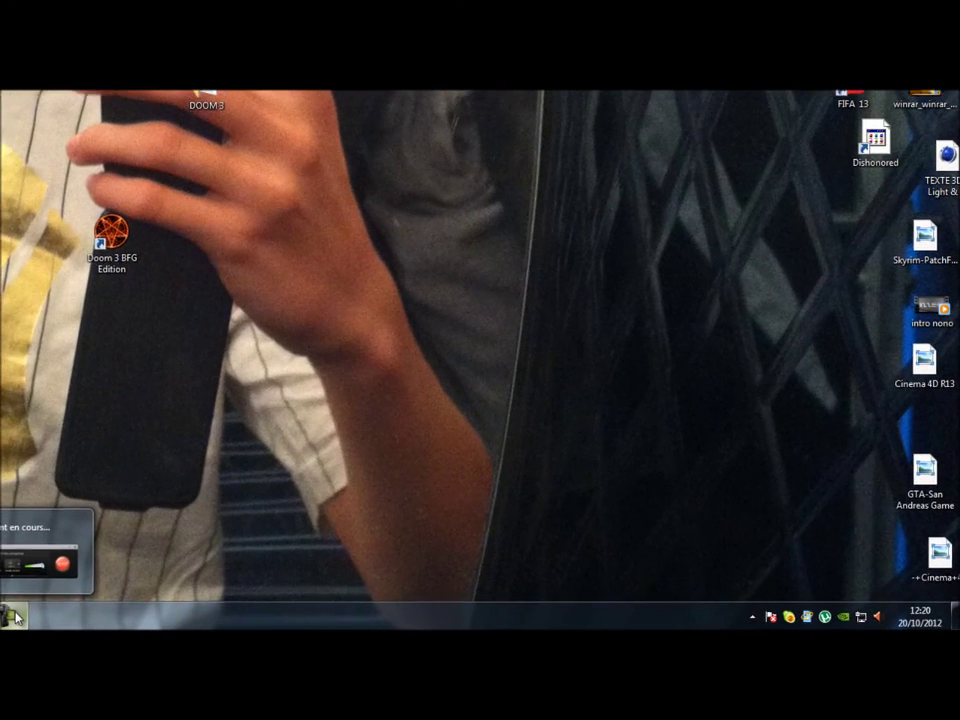
click(322, 578)
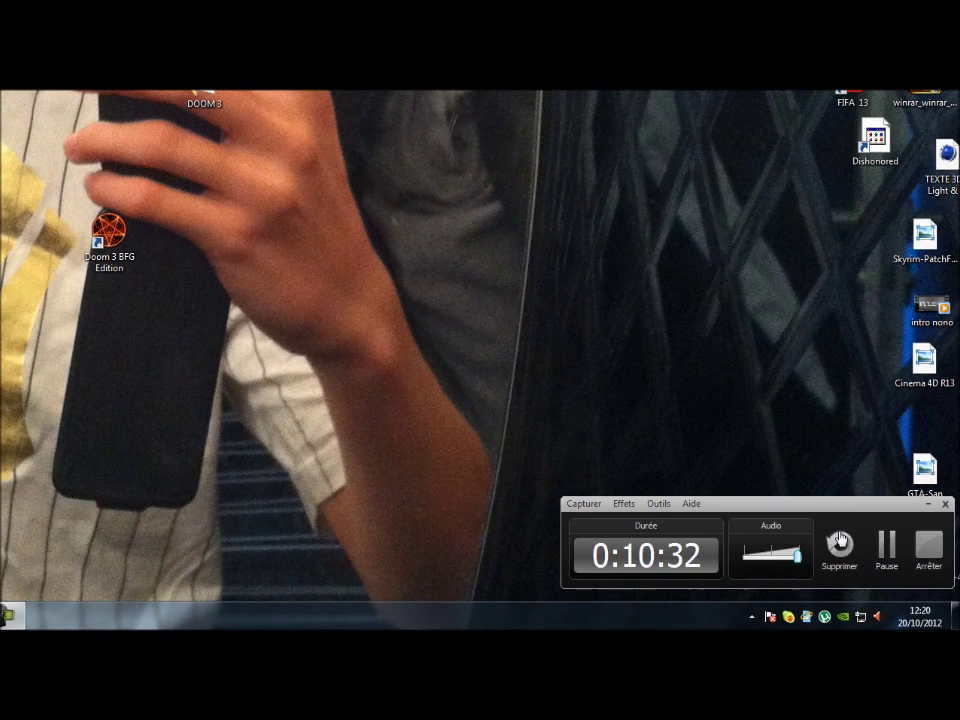